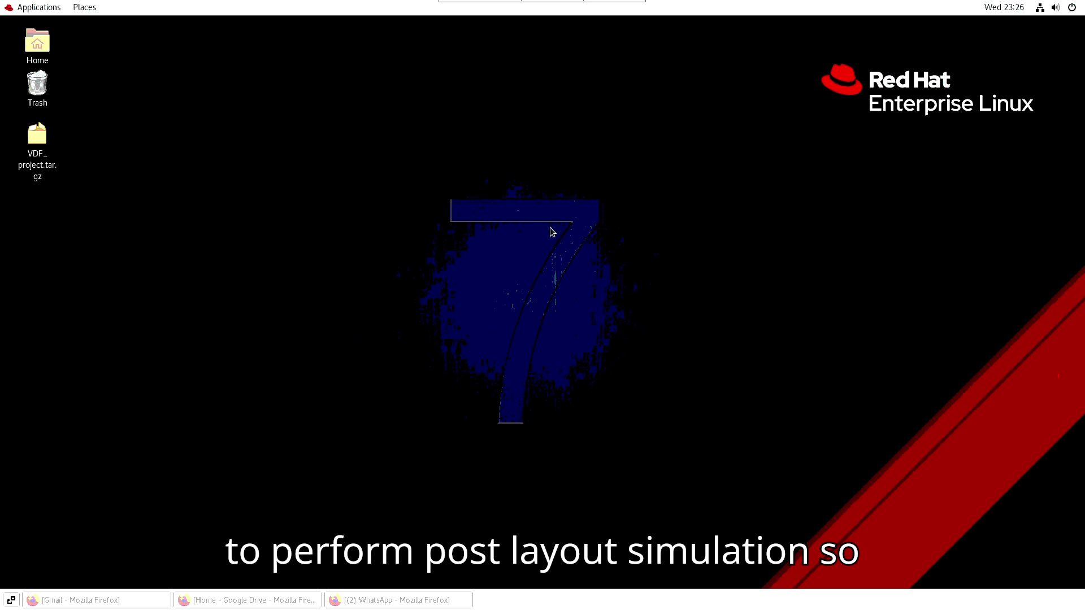
# Open an enlarged terminal, start csh and source the cmos065 environment.
pyautogui.rightClick(514, 170)
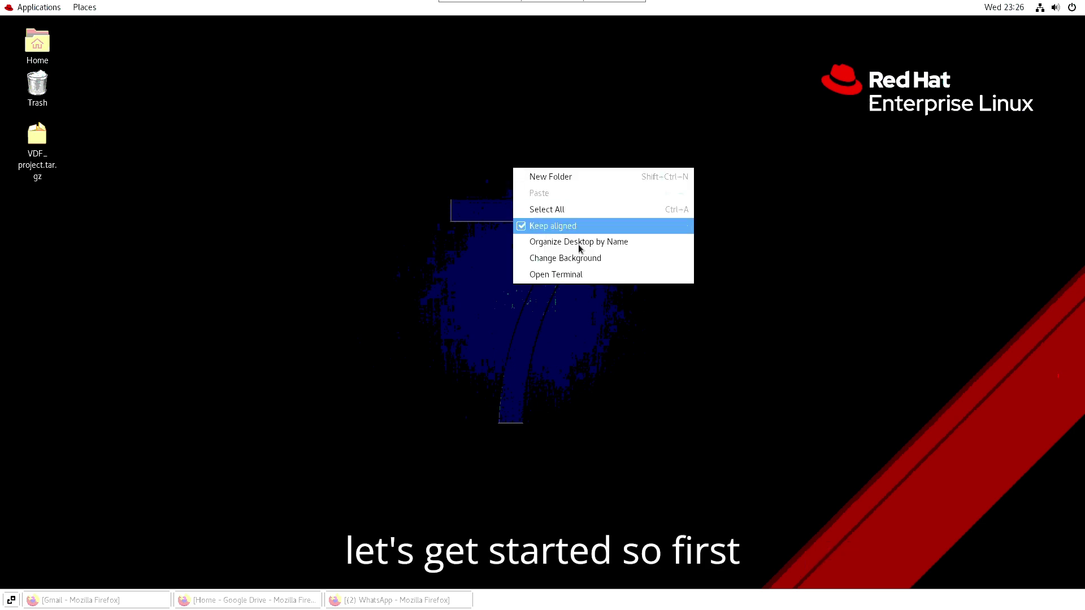
pyautogui.click(578, 278)
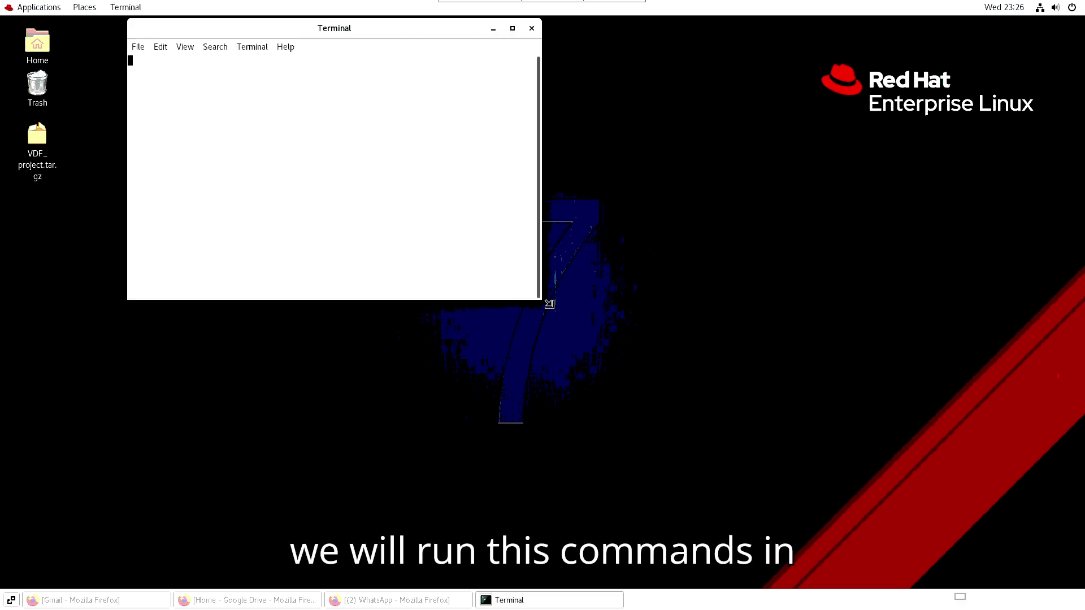
pyautogui.moveTo(550, 304); pyautogui.dragTo(598, 341)
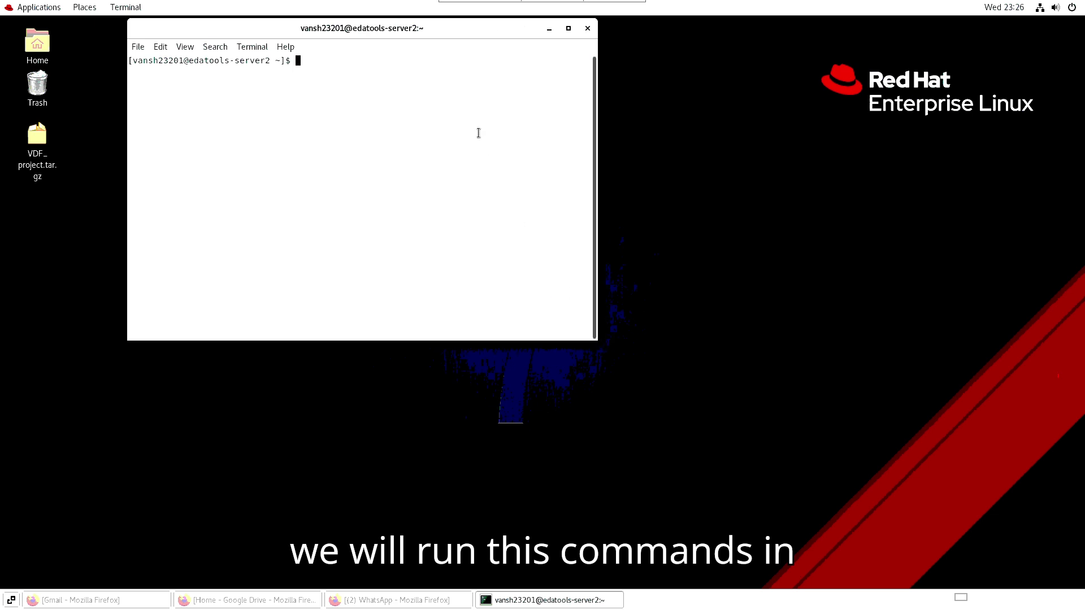
pyautogui.write('csh')
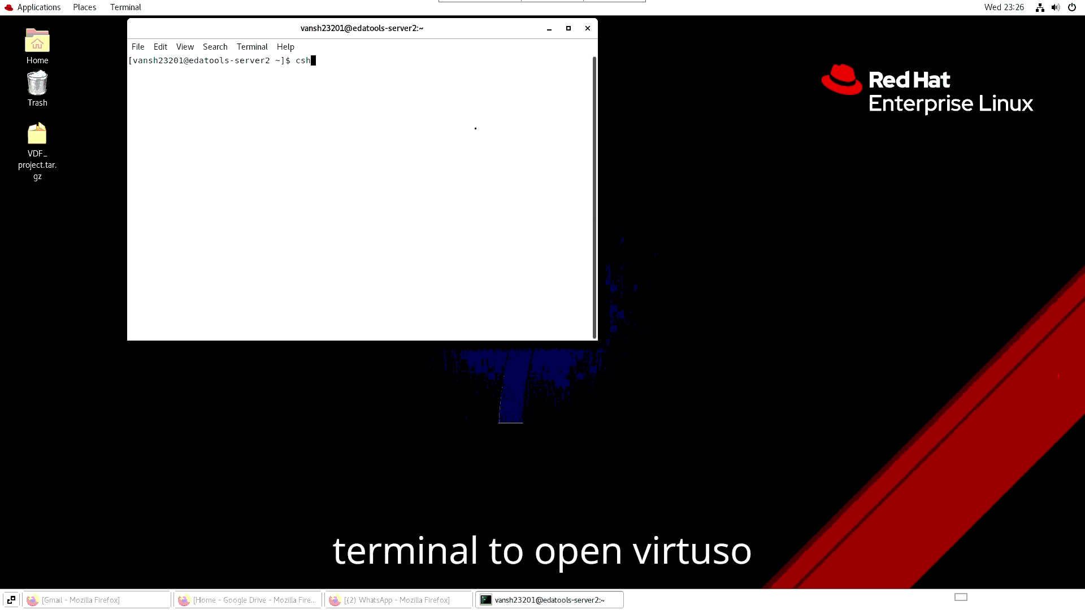
pyautogui.press('Return')
pyautogui.write('cd cmos65/')
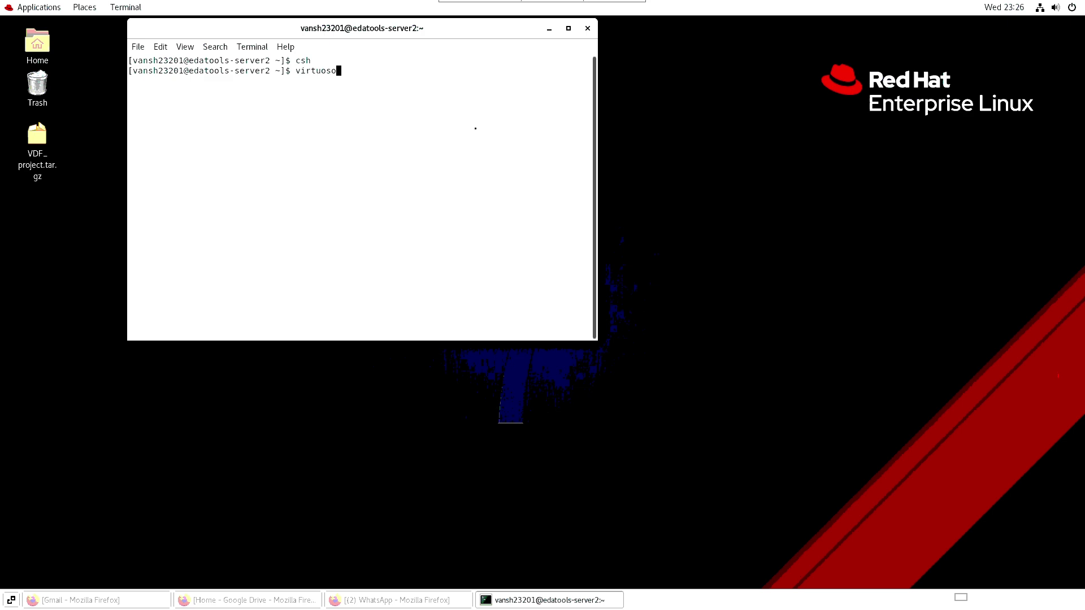
pyautogui.press('Up')
pyautogui.press('Return')
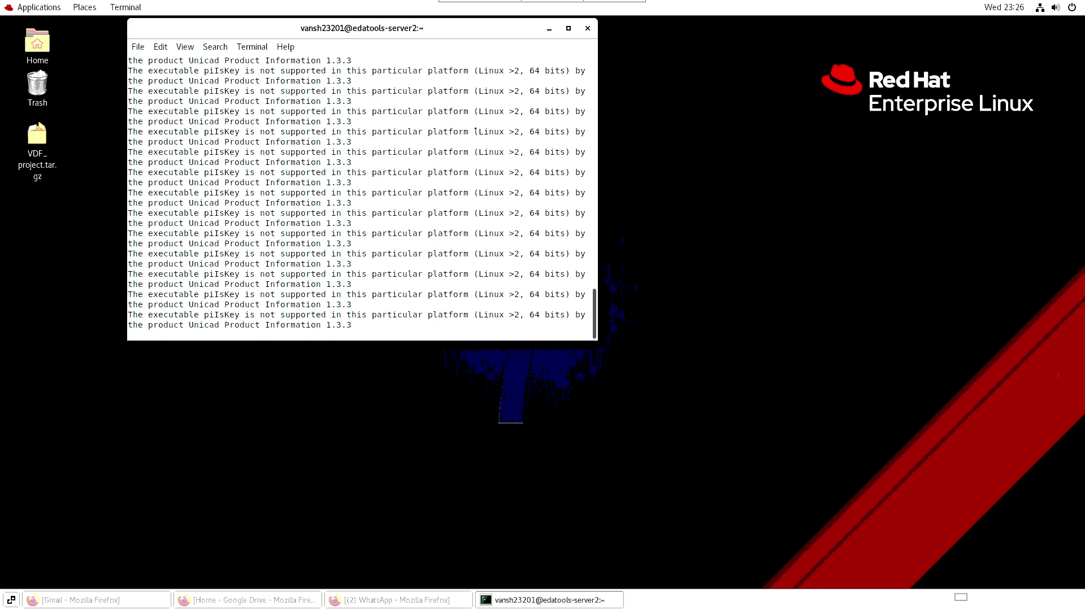
# Move into cmos65, re-source ./.cshrc_cmos065 and launch Virtuoso.
pyautogui.press('Up')
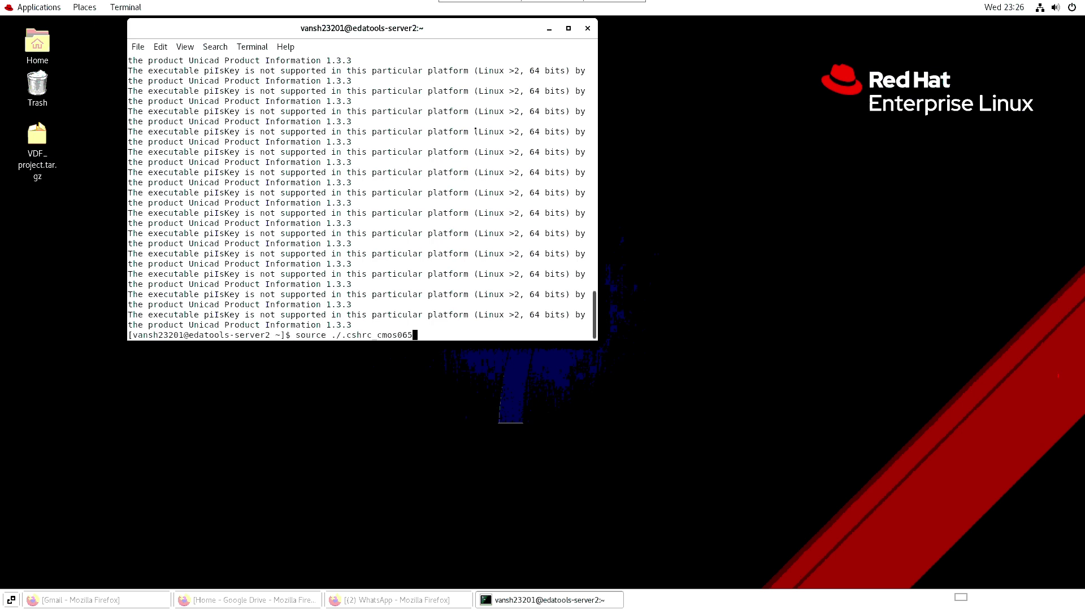
pyautogui.press('Up')
pyautogui.press('Up')
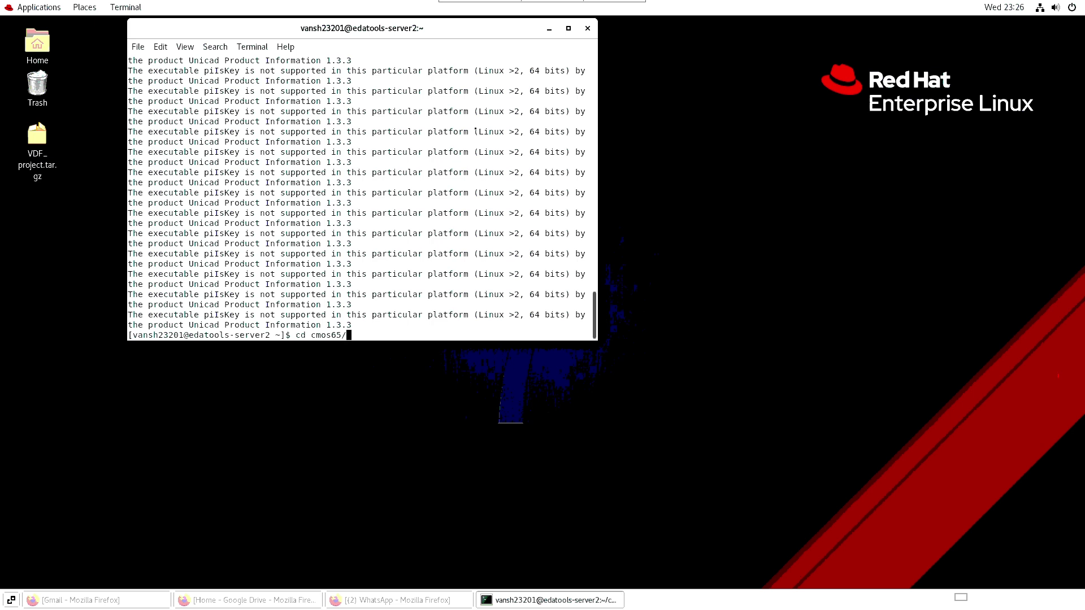
pyautogui.press('Return')
pyautogui.press('Up')
pyautogui.press('Up')
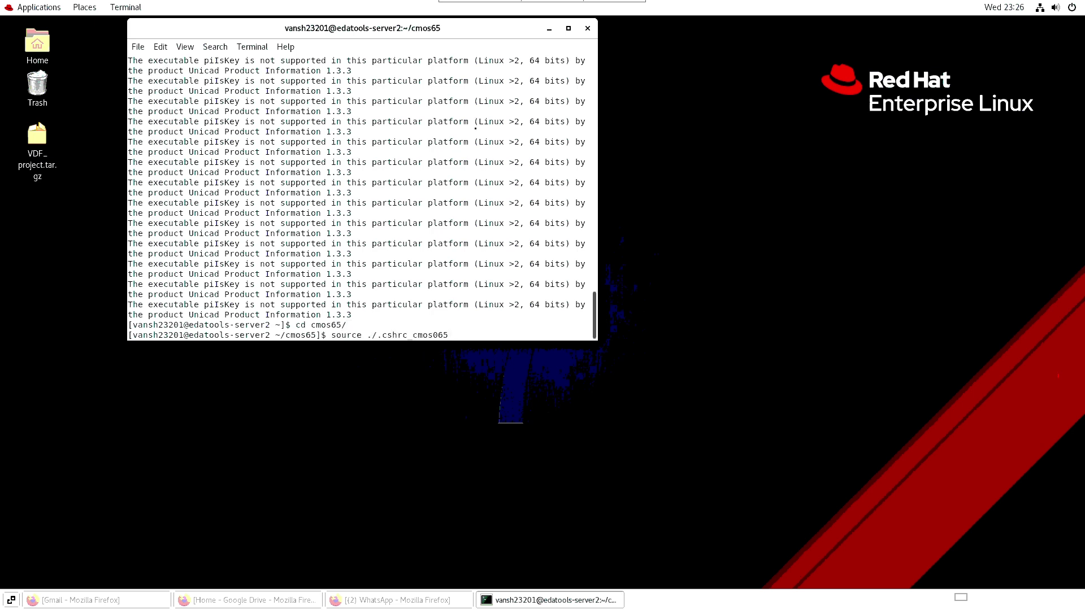
pyautogui.press('Up')
pyautogui.press('Return')
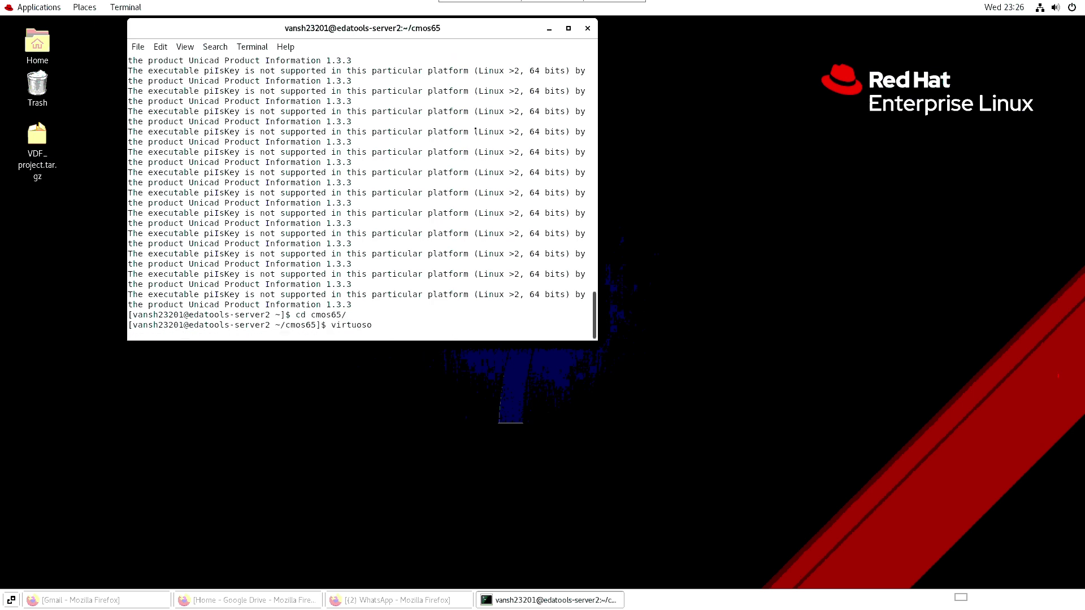
pyautogui.press('Return')
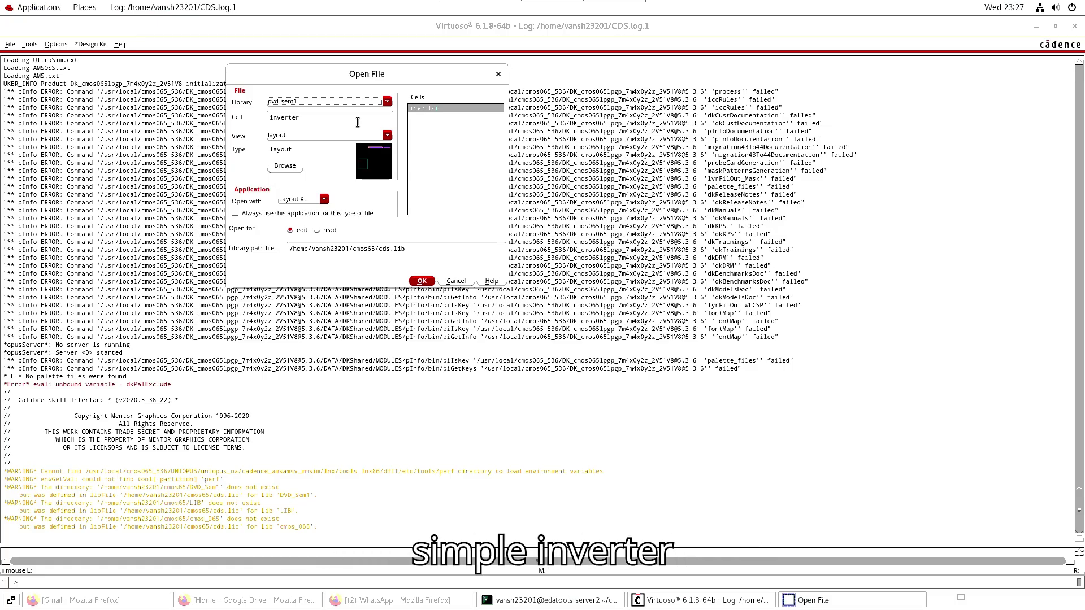
# Open dvd_sem1/inverter/layout, then select and deselect all its shapes.
pyautogui.click(421, 282)
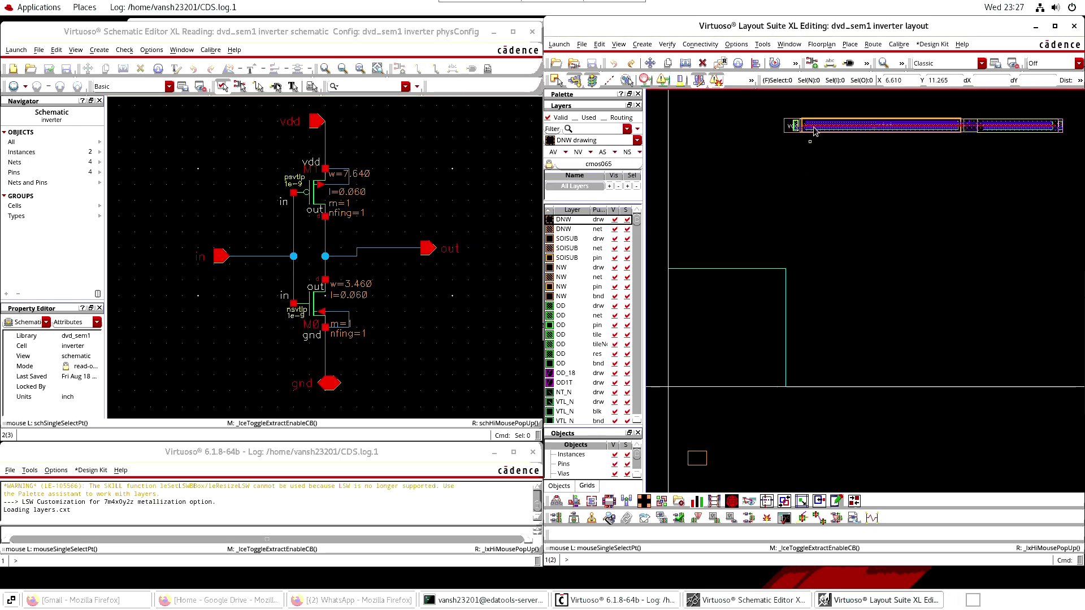
pyautogui.scroll(2, 814, 132)
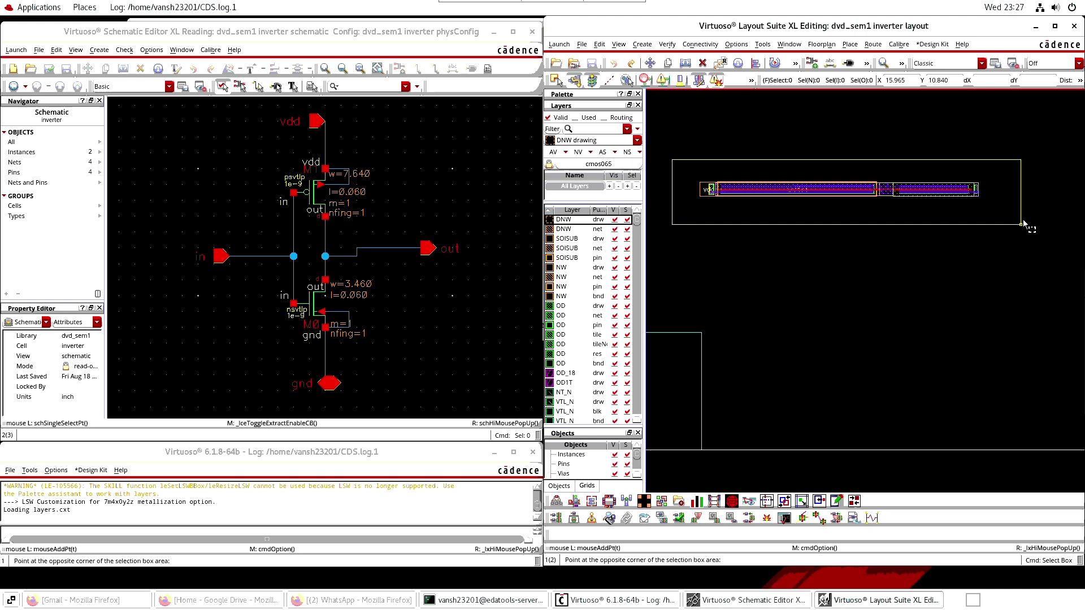
pyautogui.moveTo(672, 161); pyautogui.dragTo(1030, 231)
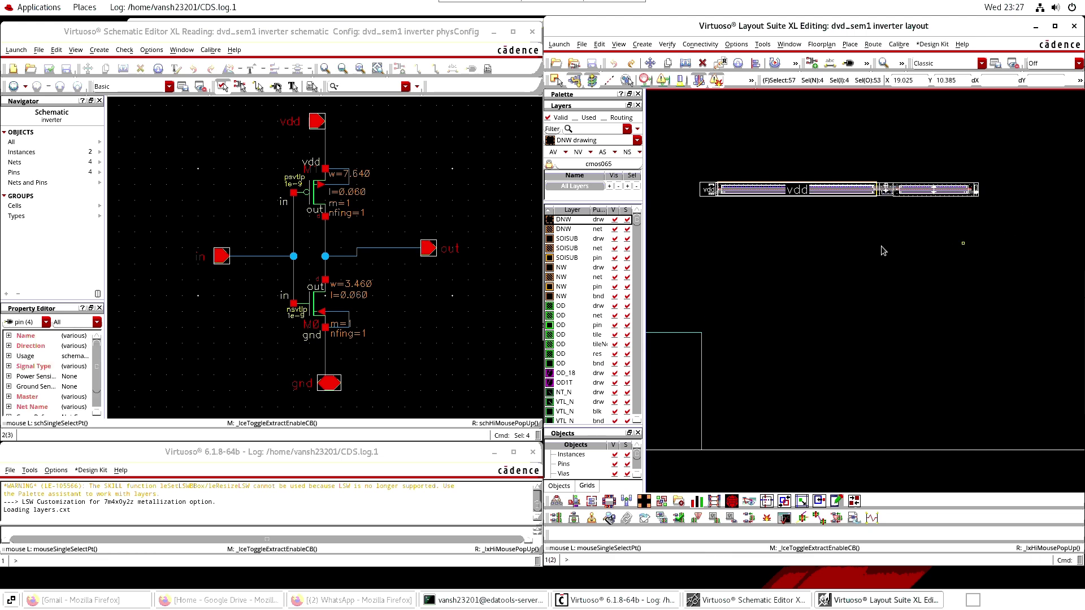
pyautogui.click(872, 215)
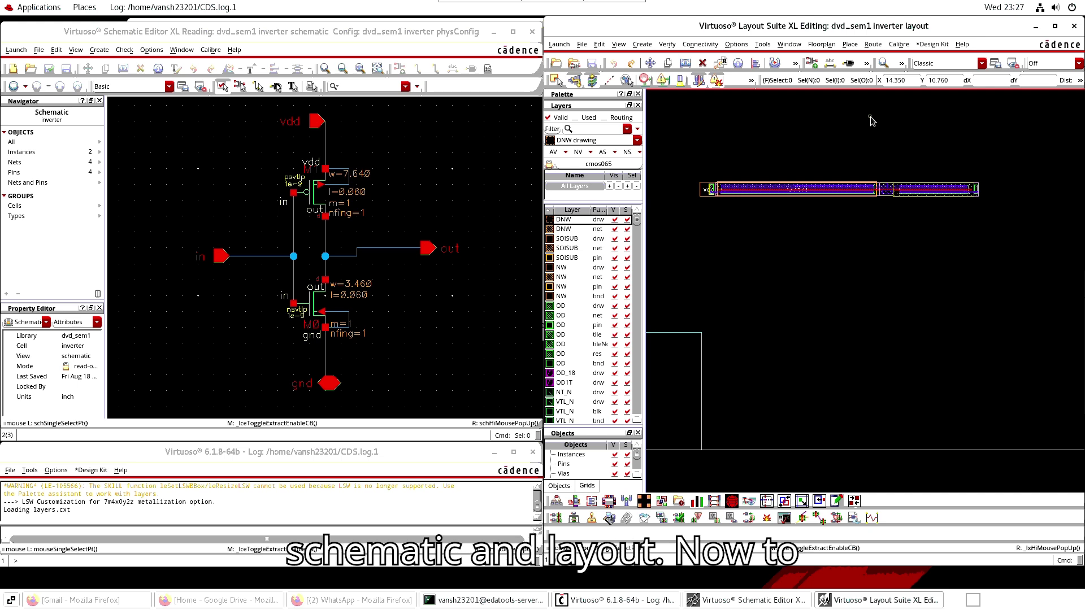
# Load the nmLVS runset and run LVS on the inverter, overwriting both existing input files.
pyautogui.click(892, 46)
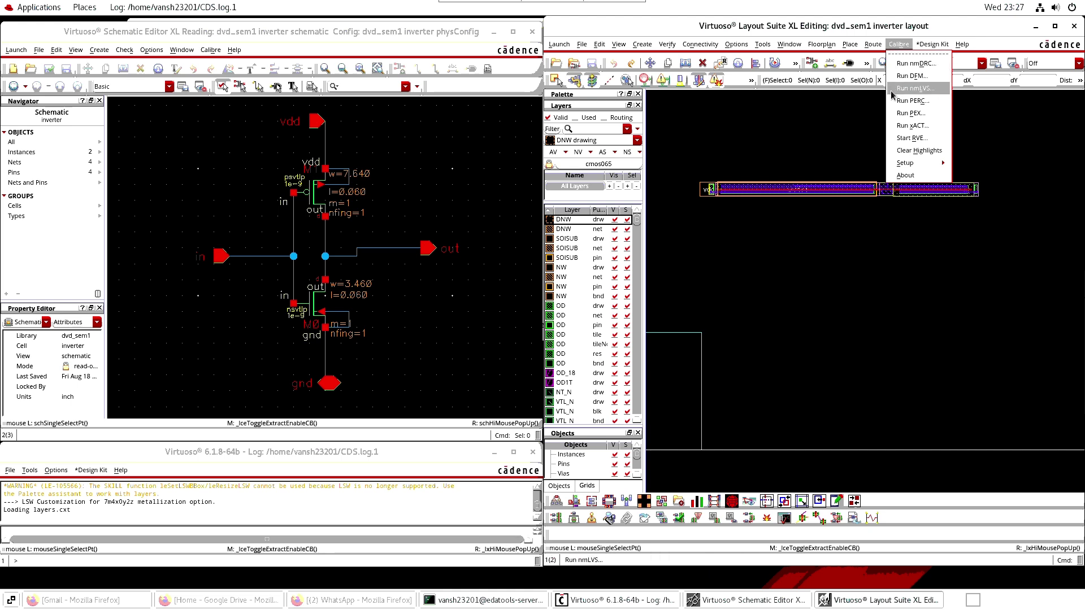
pyautogui.click(912, 88)
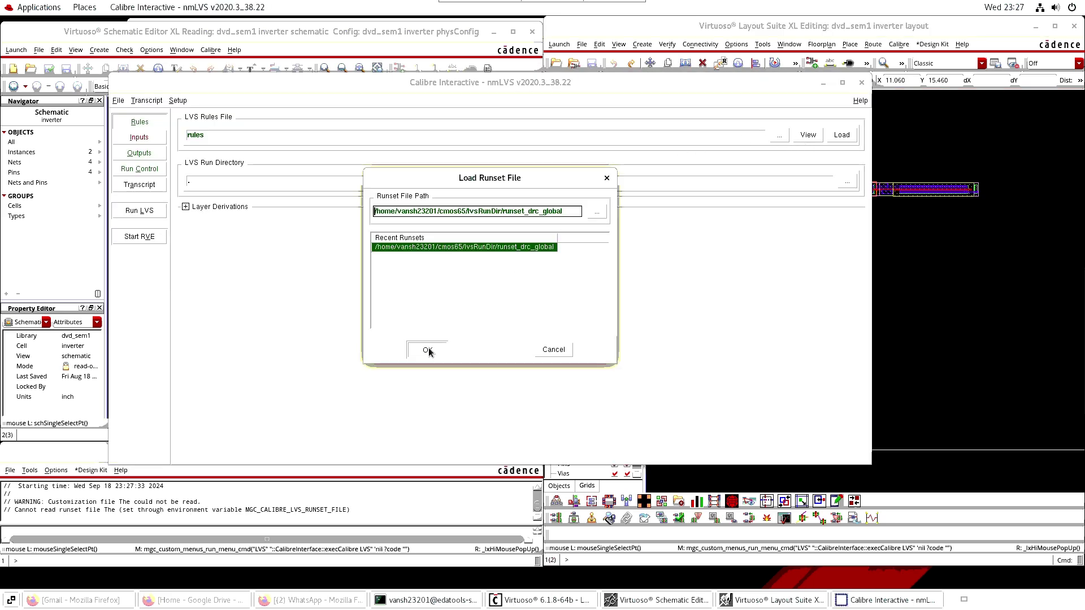
pyautogui.click(428, 351)
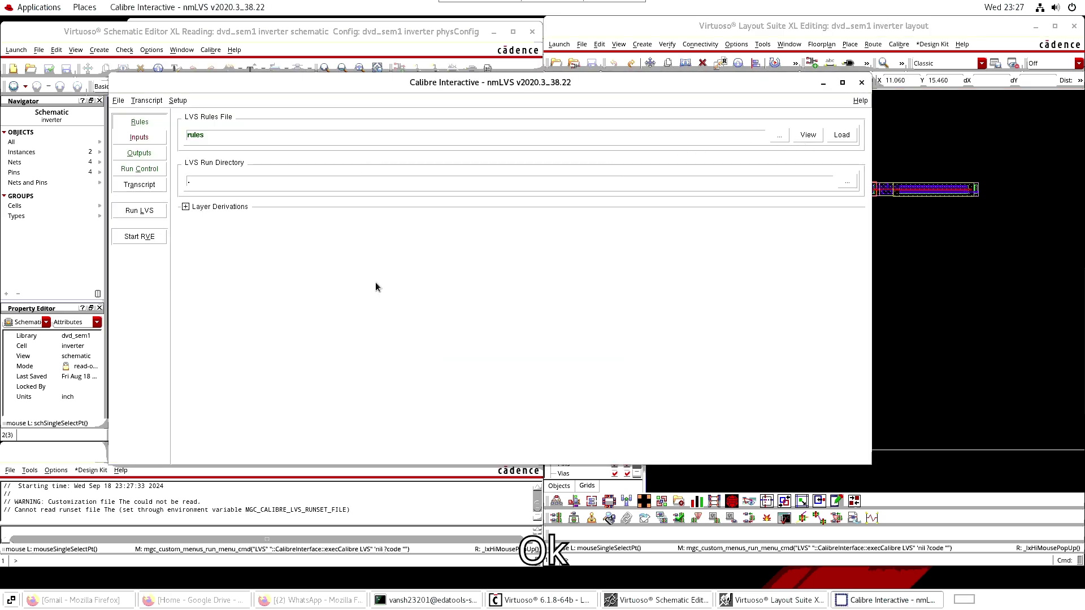
pyautogui.click(158, 146)
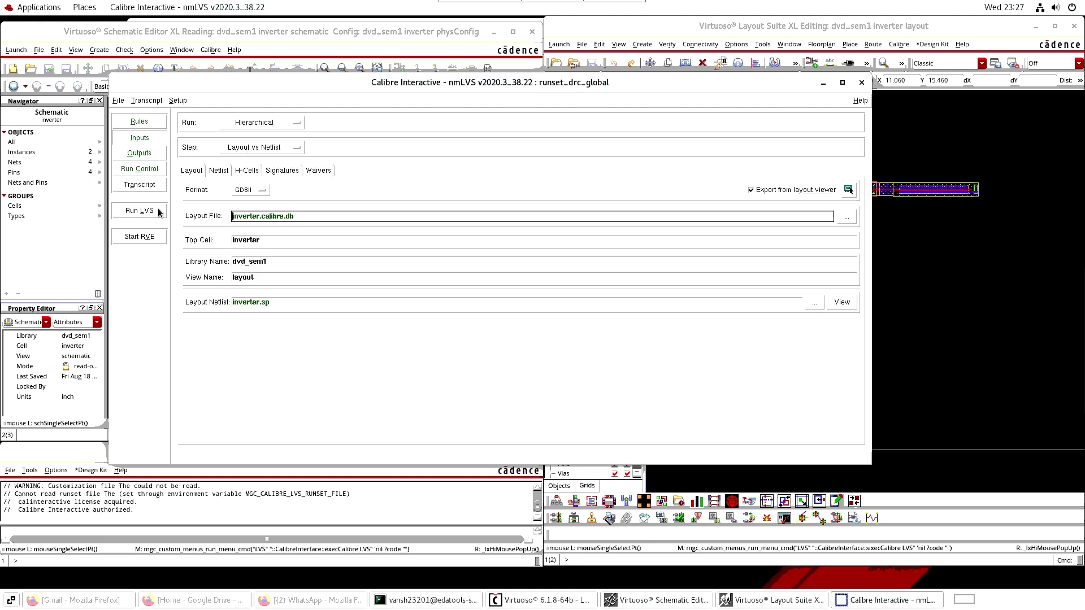
pyautogui.click(140, 211)
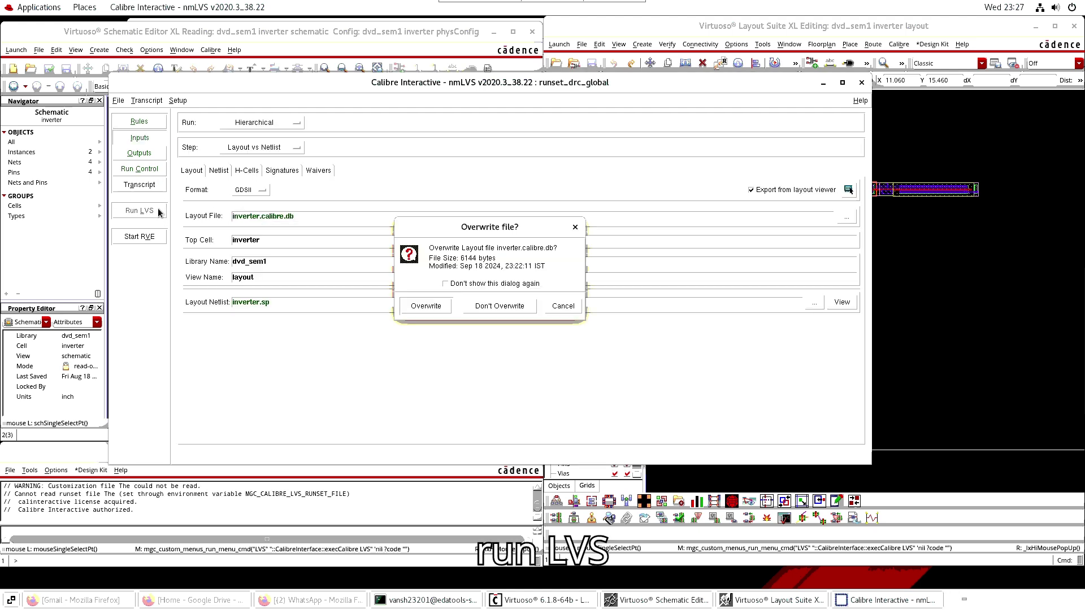
pyautogui.click(437, 306)
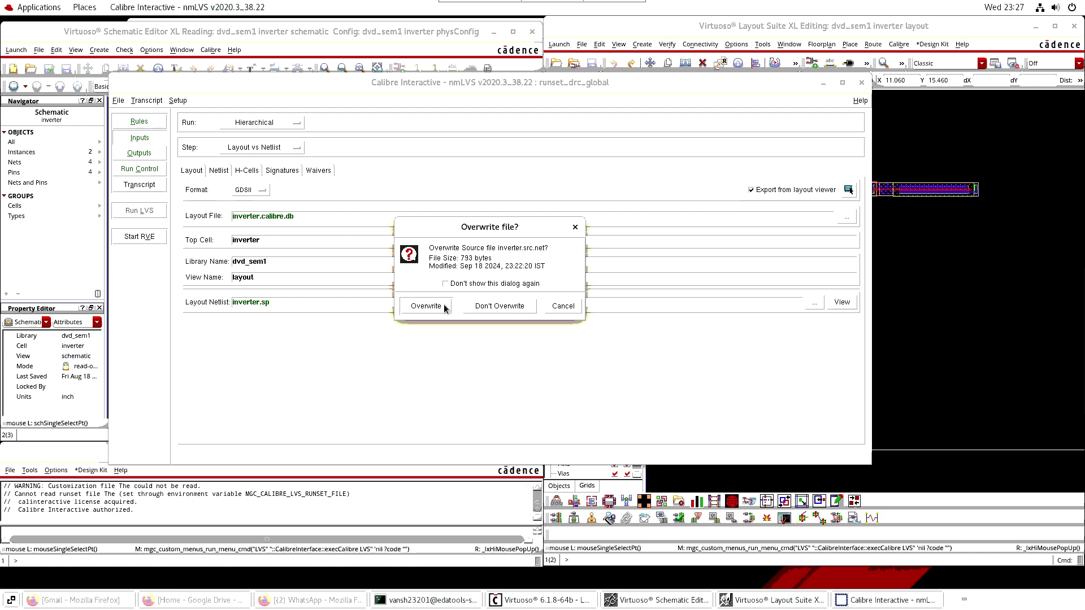
pyautogui.click(426, 306)
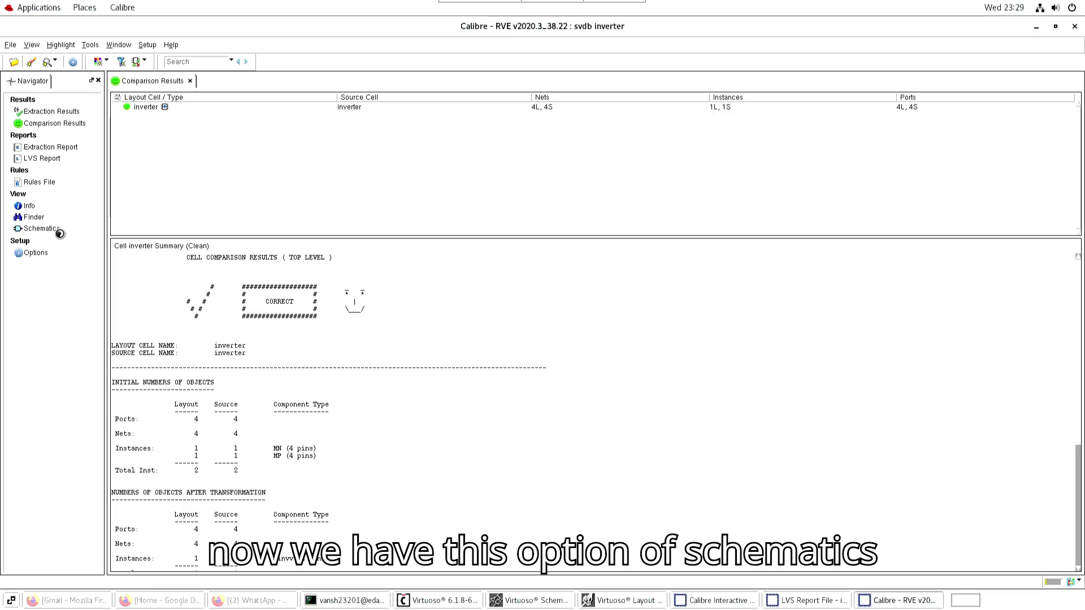
# Show the source and layout netlists as schematics and fit each inverter in view.
pyautogui.click(55, 228)
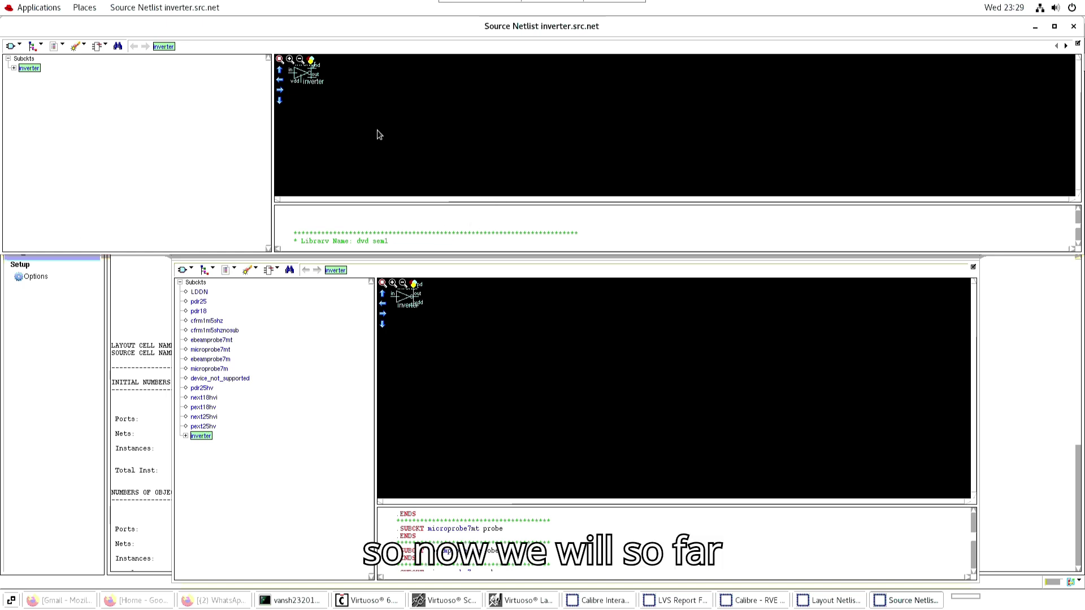
pyautogui.scroll(-3, 435, 221)
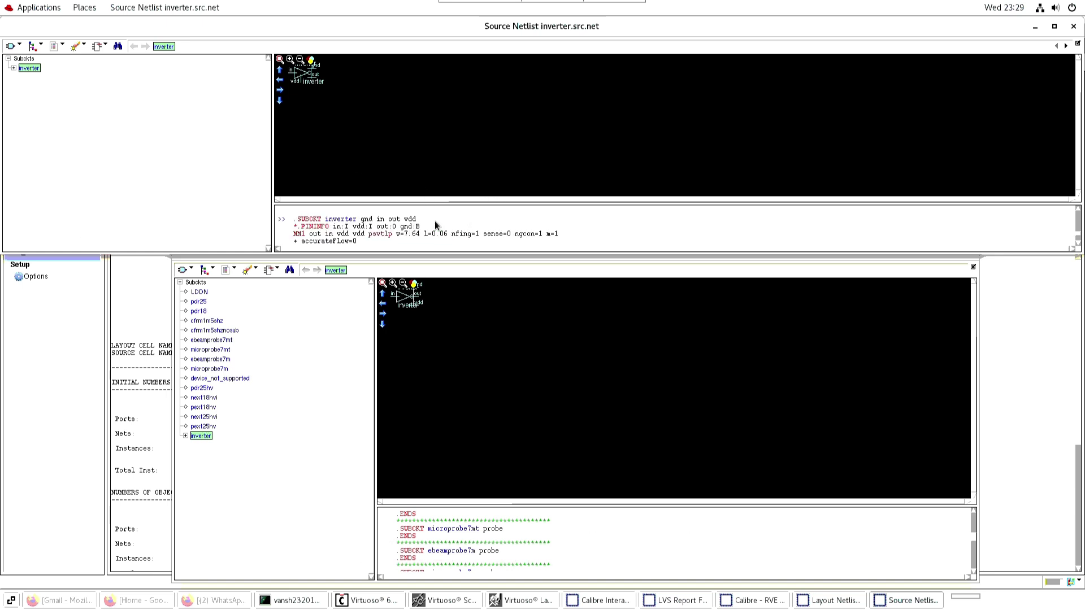
pyautogui.scroll(3, 435, 221)
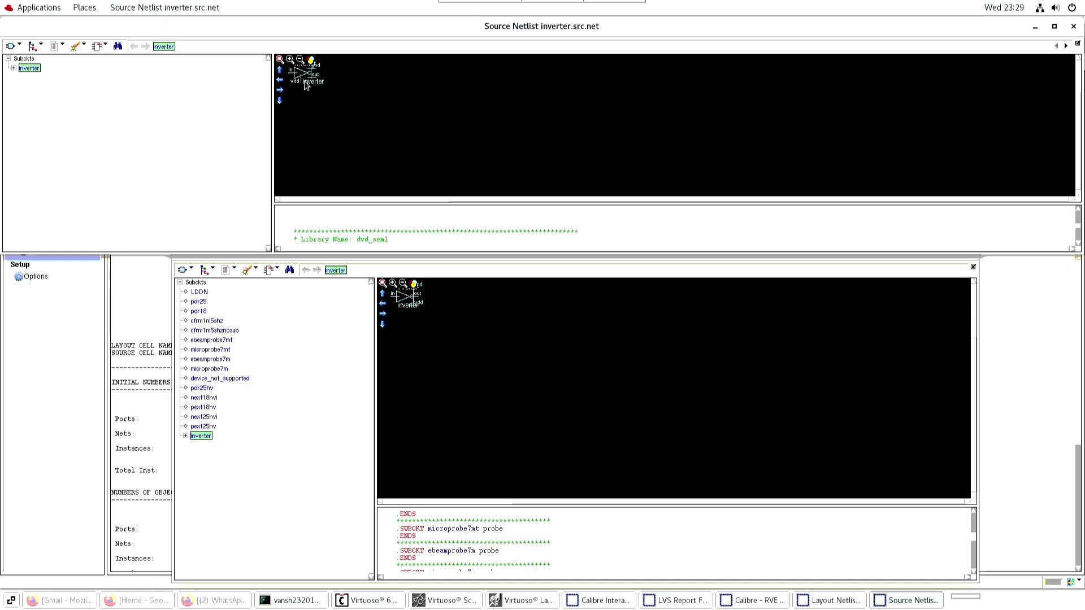
pyautogui.click(281, 60)
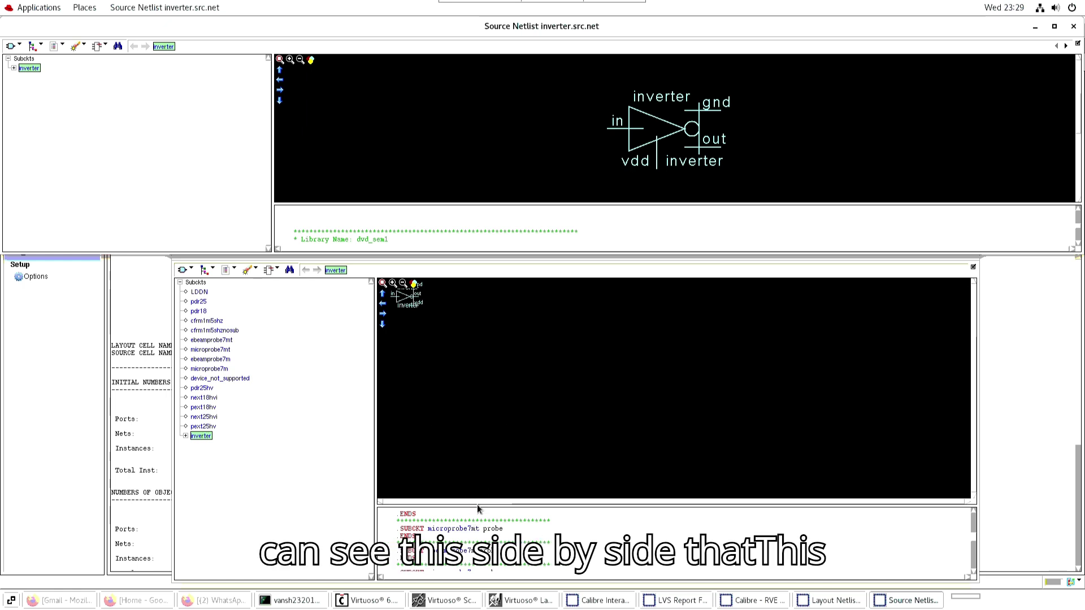
pyautogui.click(382, 284)
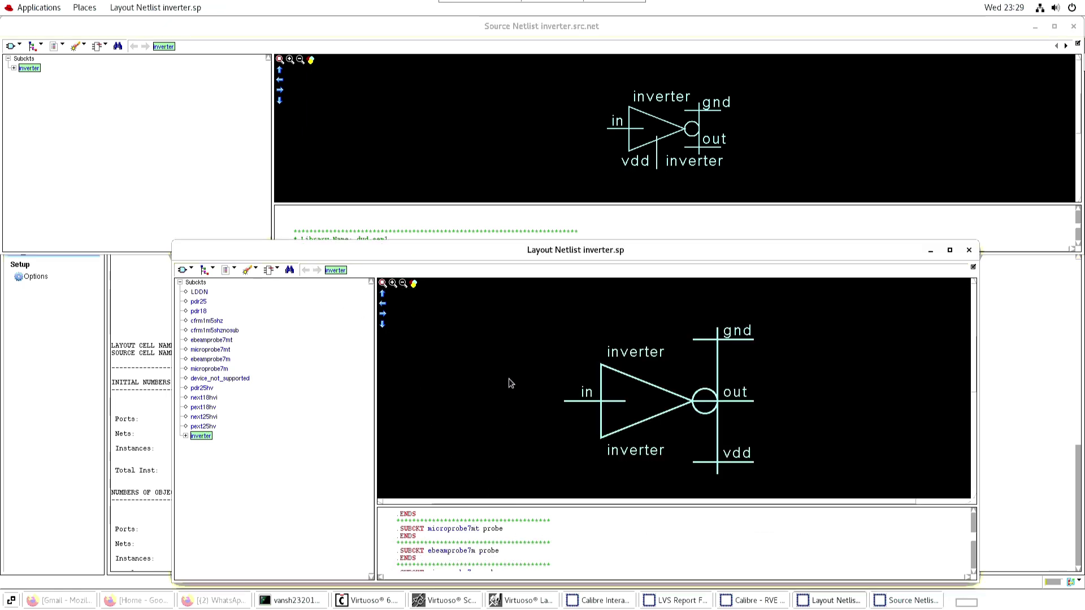
pyautogui.scroll(-3, 517, 229)
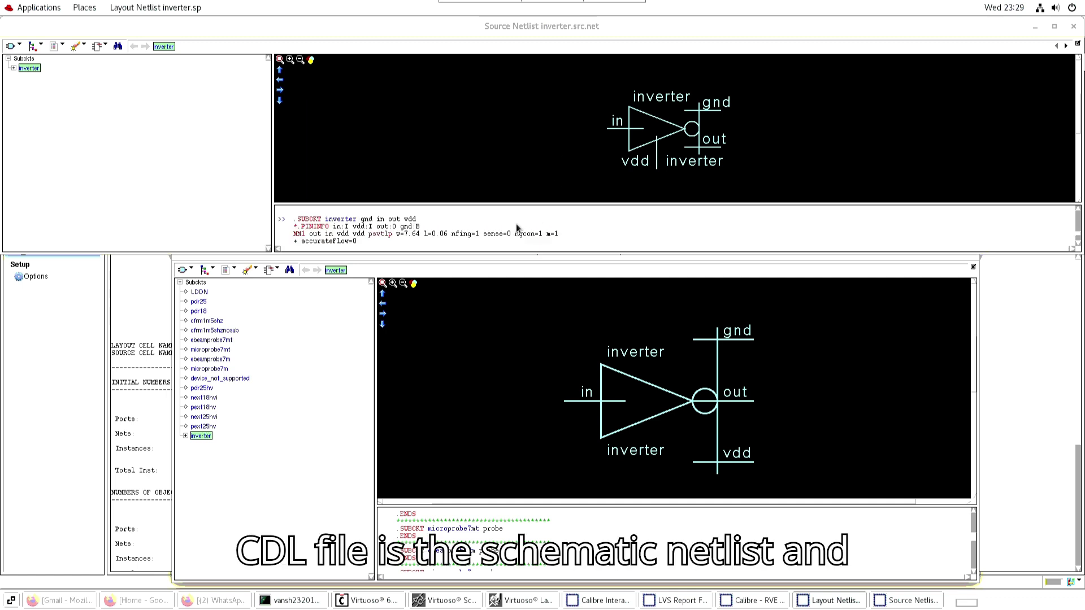
pyautogui.scroll(3, 517, 229)
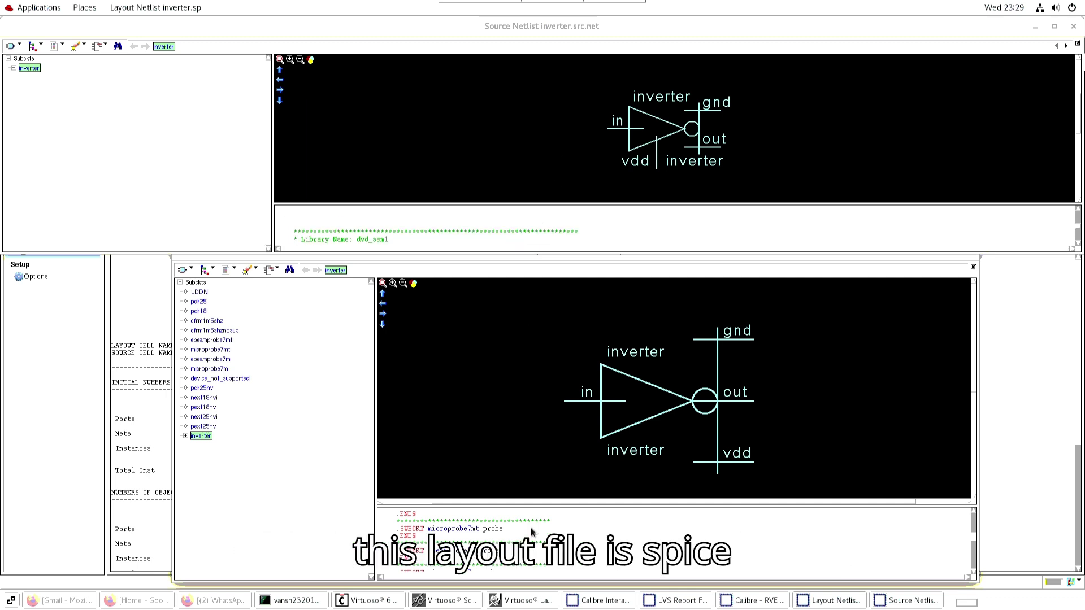
pyautogui.scroll(3, 532, 530)
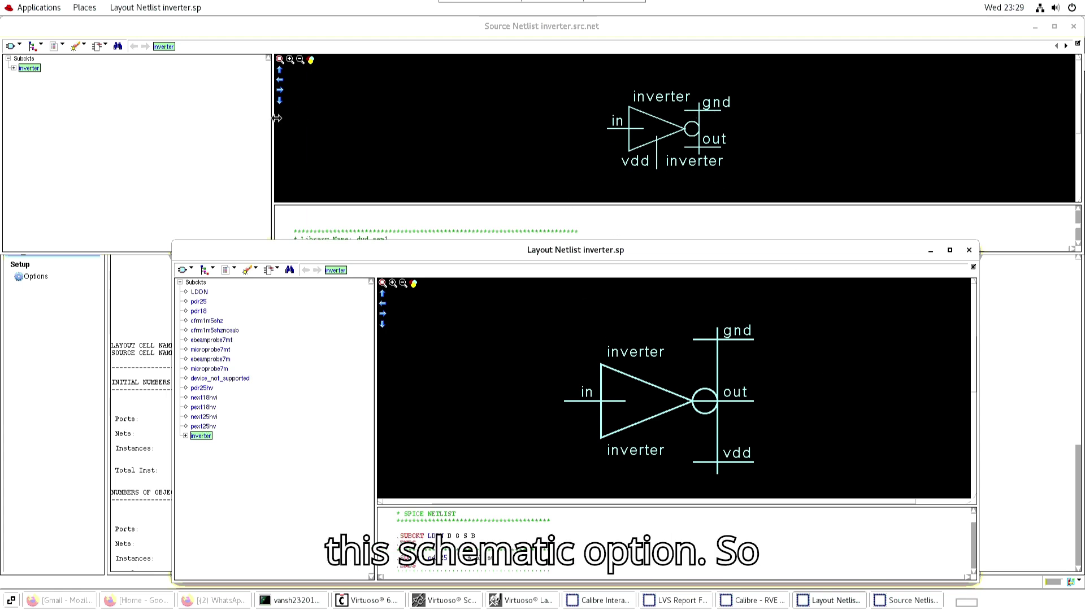
# Minimize the netlist schematics and RVE results, and raise the inverter layout editor.
pyautogui.click(1035, 32)
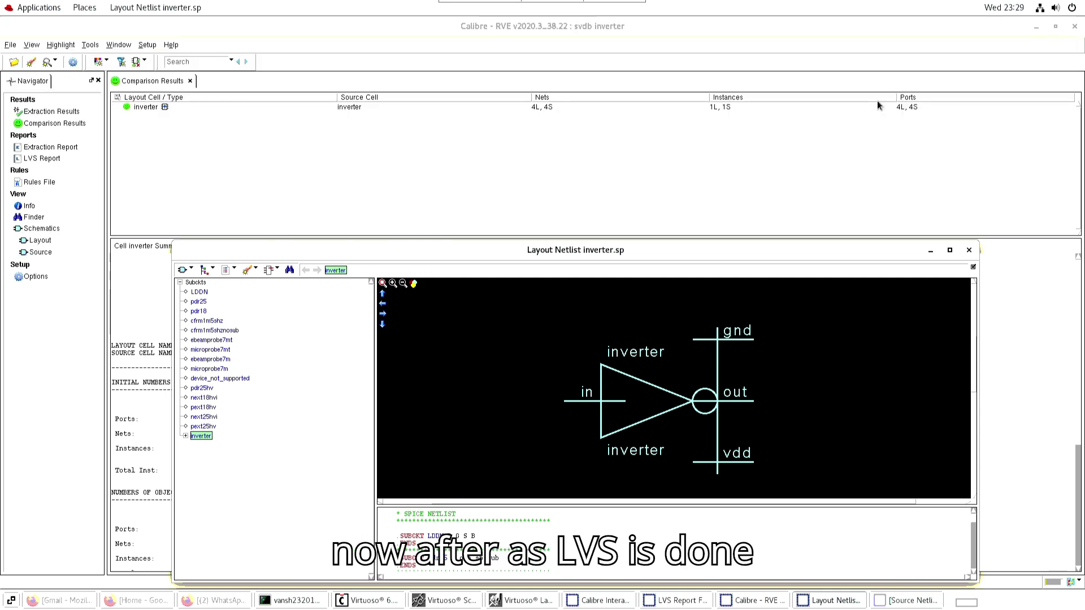
pyautogui.click(931, 250)
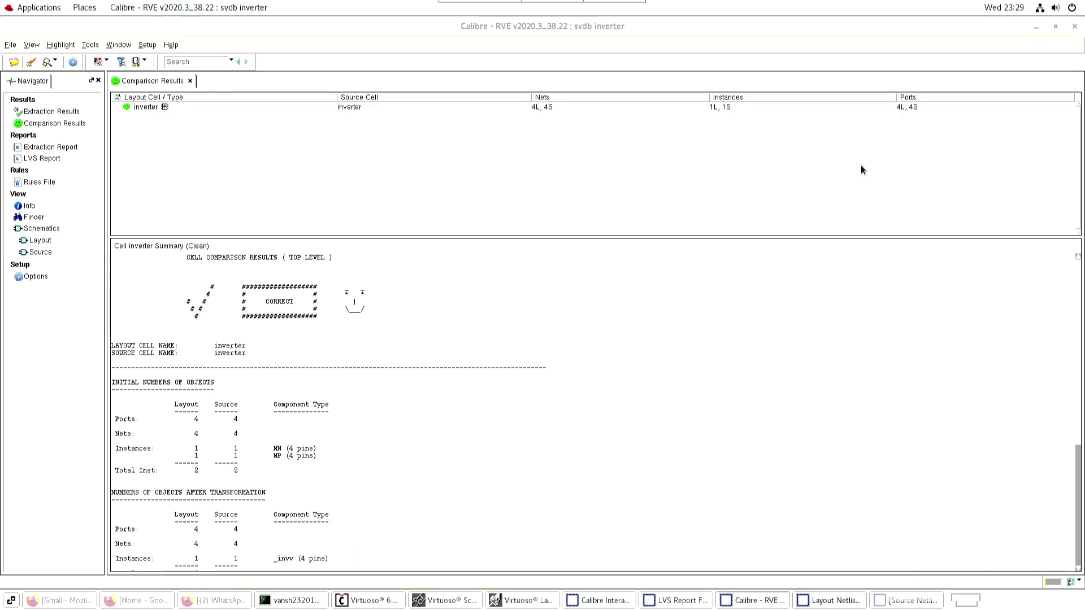
pyautogui.click(1036, 26)
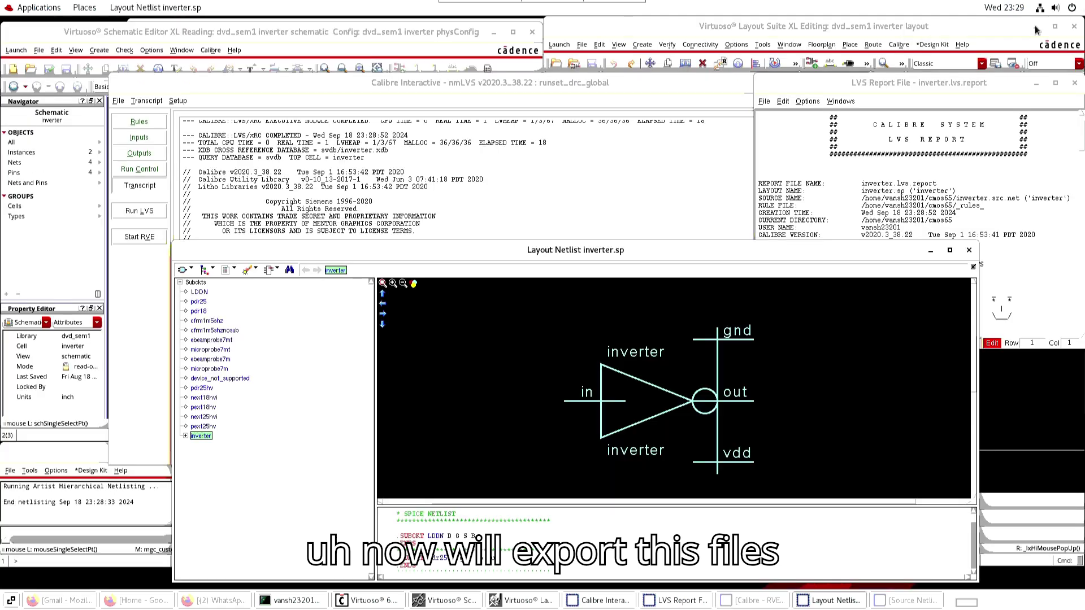
pyautogui.click(799, 44)
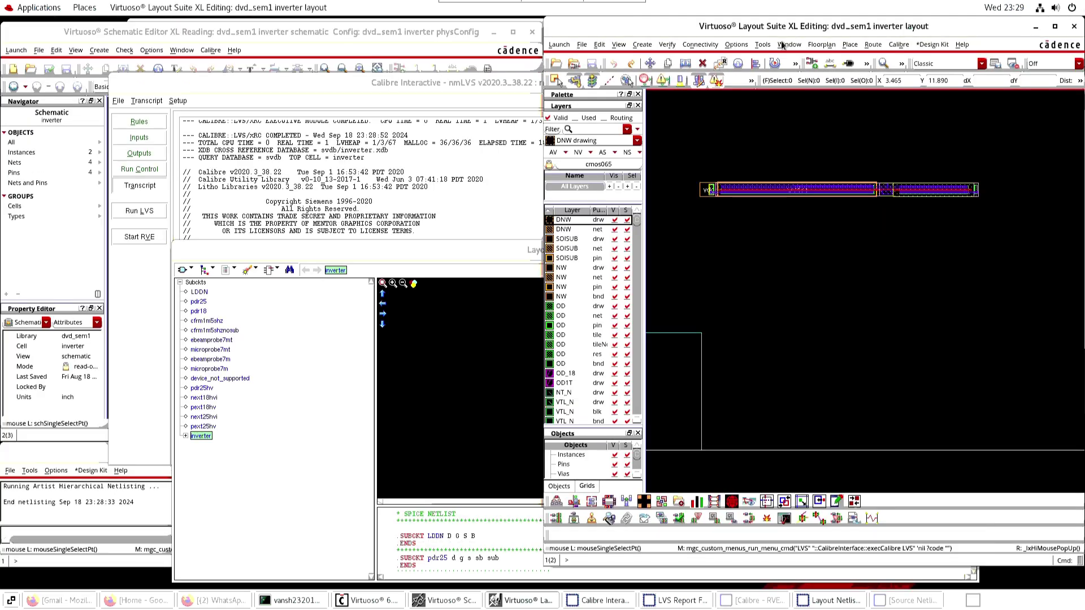
# Stream the inverter layout out to inverter_1.gds with Export Stream from VM.
pyautogui.click(561, 45)
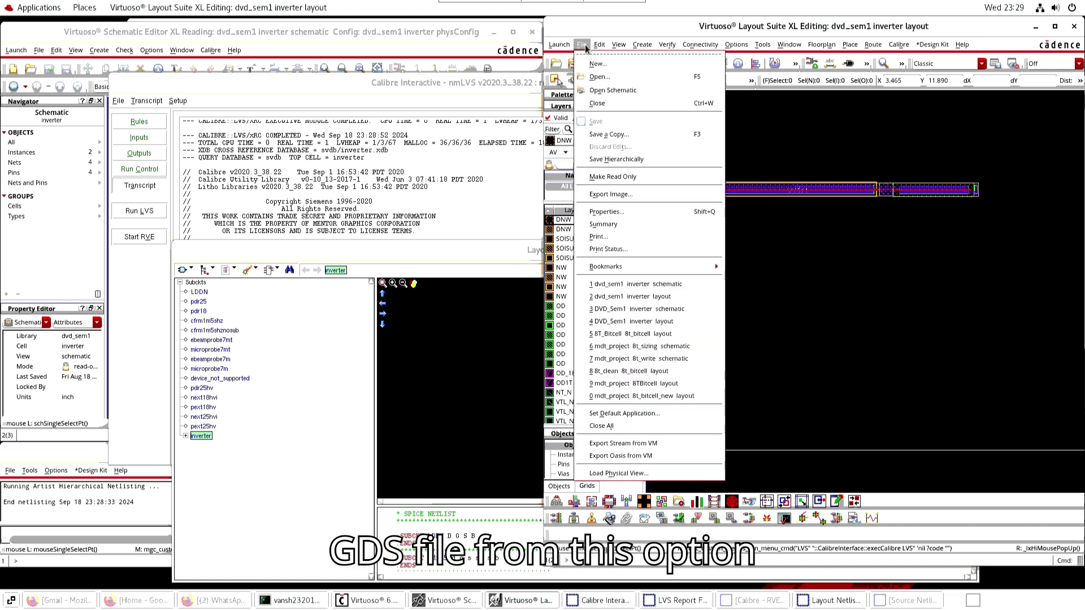
pyautogui.click(615, 443)
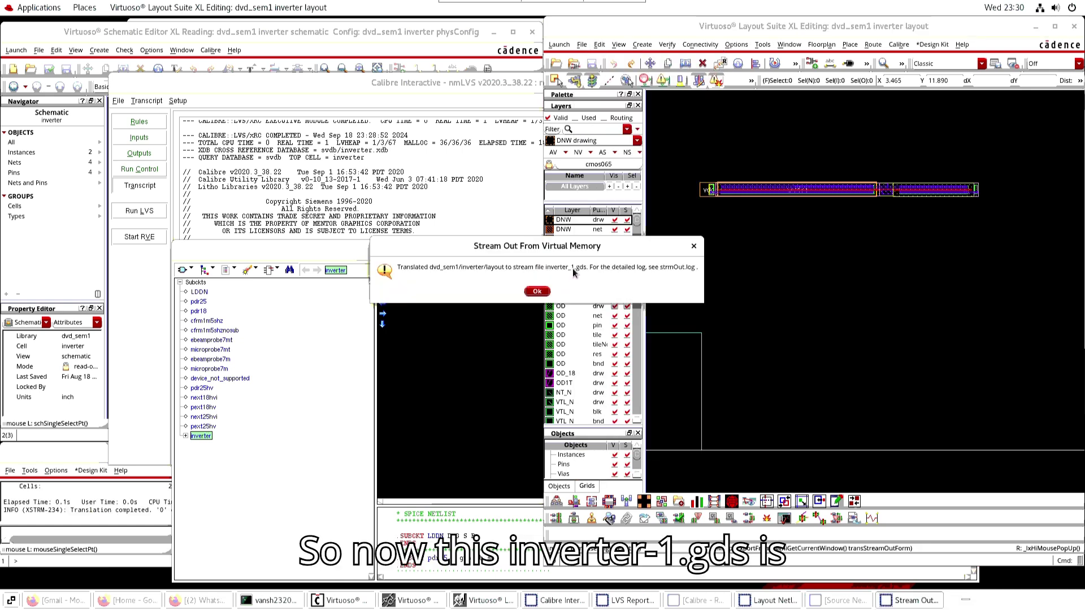
pyautogui.click(694, 246)
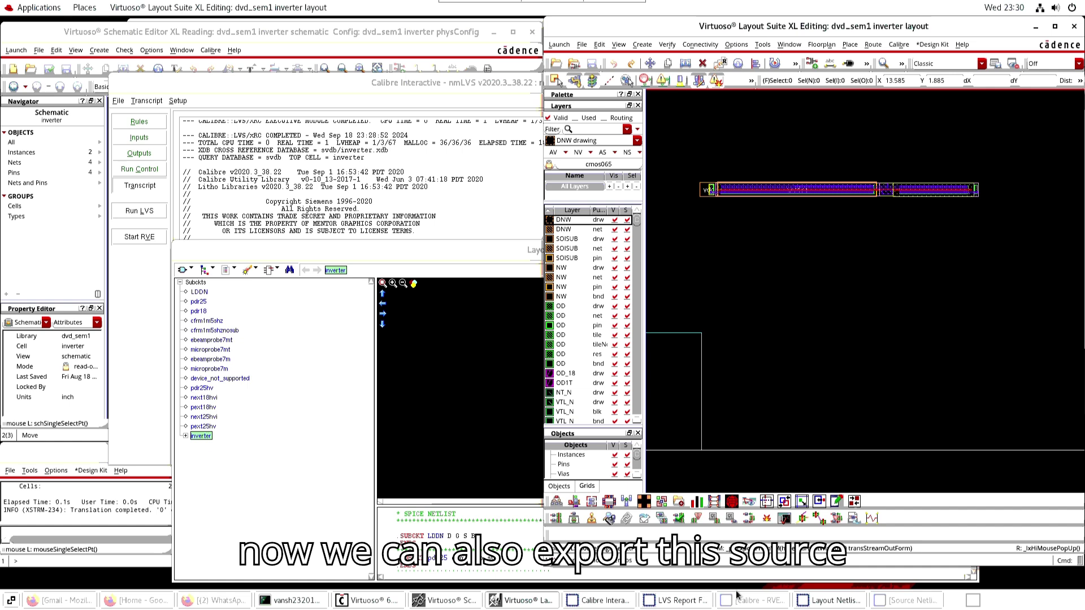
# Maximize the CDS log and export the inverter schematic as a CDL netlist.
pyautogui.click(395, 600)
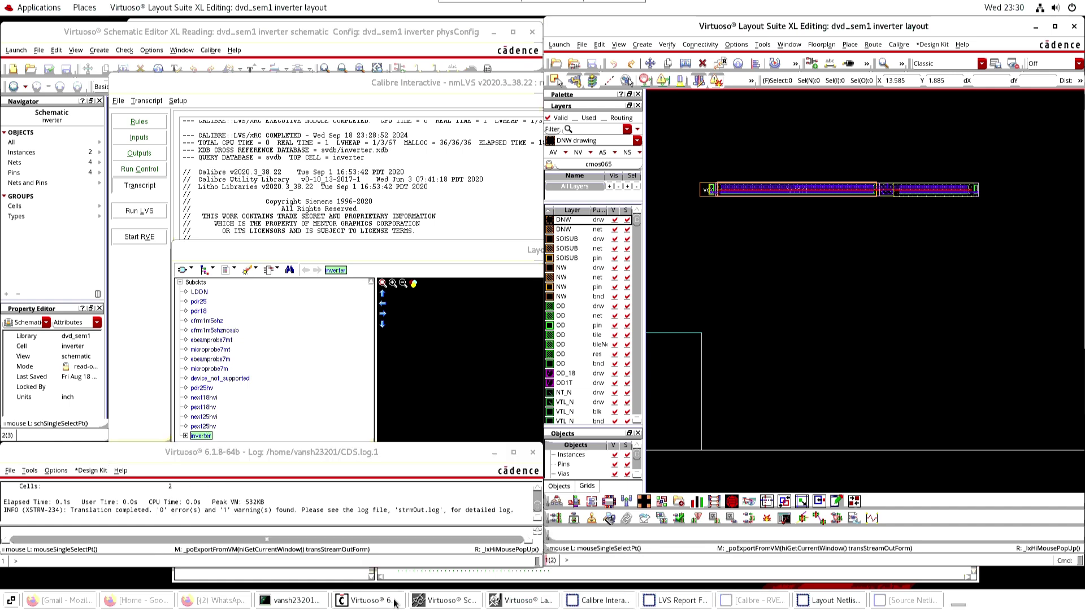
pyautogui.click(513, 454)
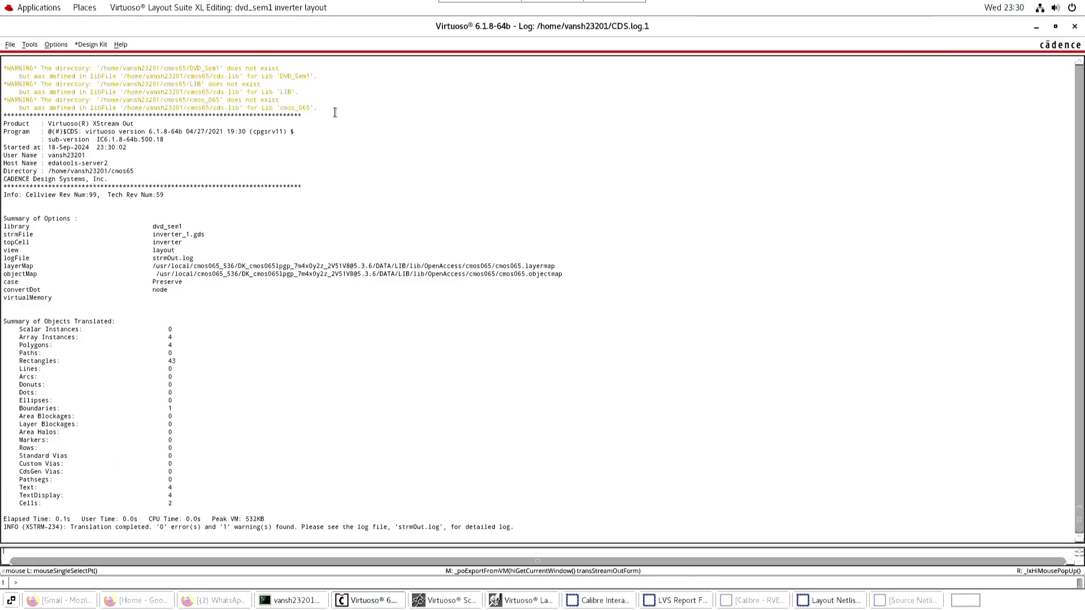
pyautogui.click(12, 44)
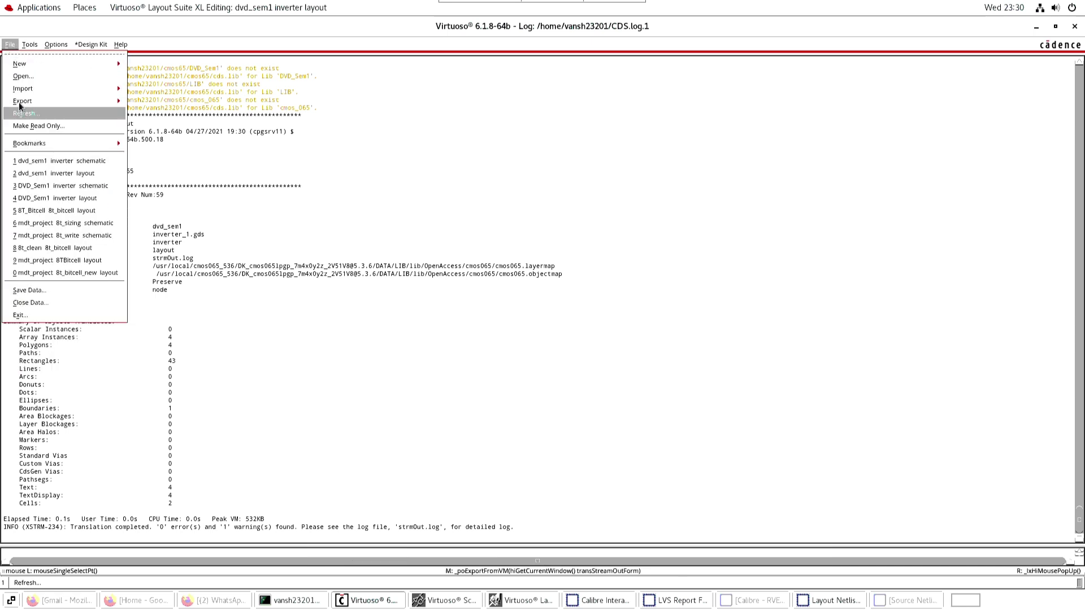
pyautogui.moveTo(23, 101)
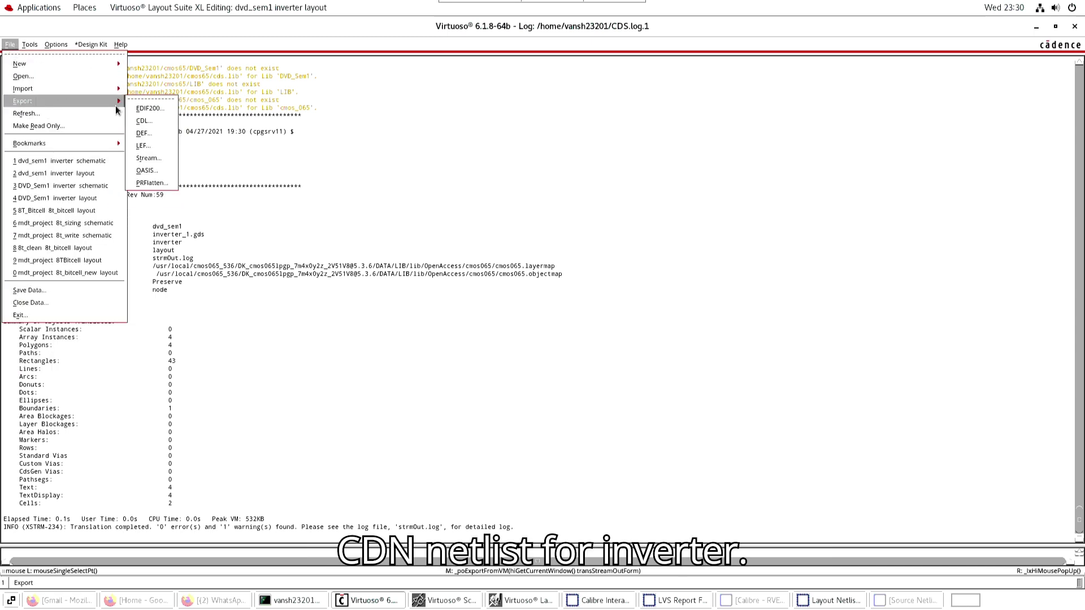
pyautogui.click(145, 121)
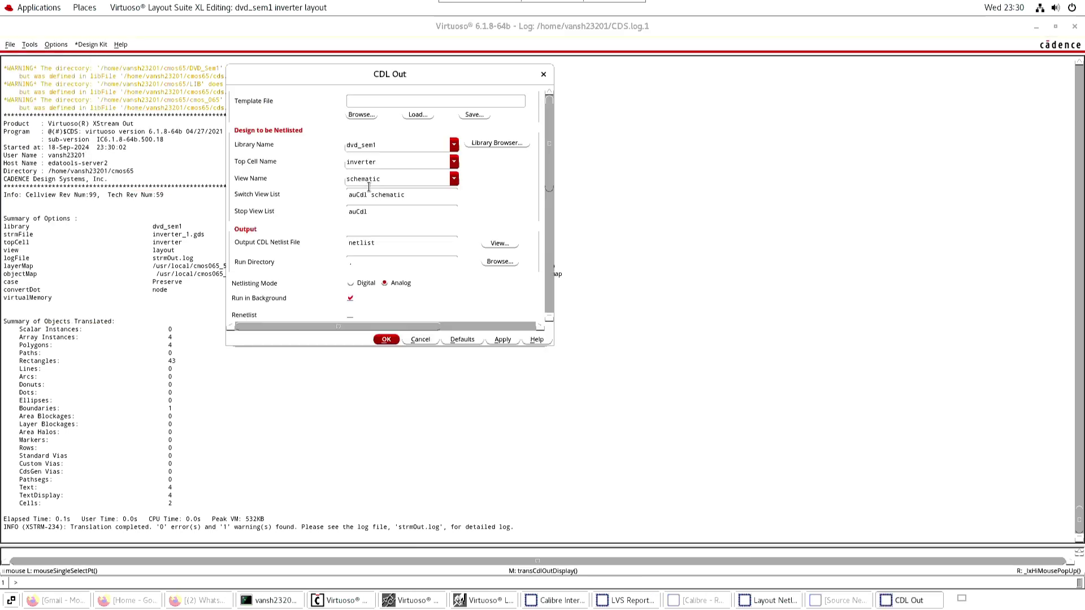
pyautogui.scroll(-1, 399, 186)
pyautogui.scroll(1, 405, 254)
pyautogui.click(387, 339)
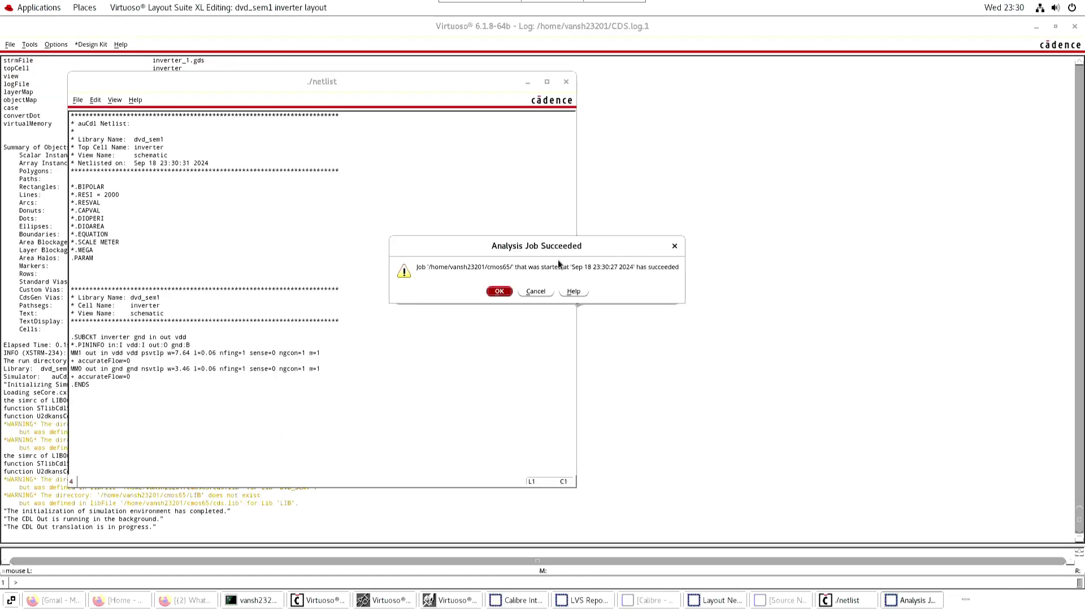
pyautogui.click(508, 294)
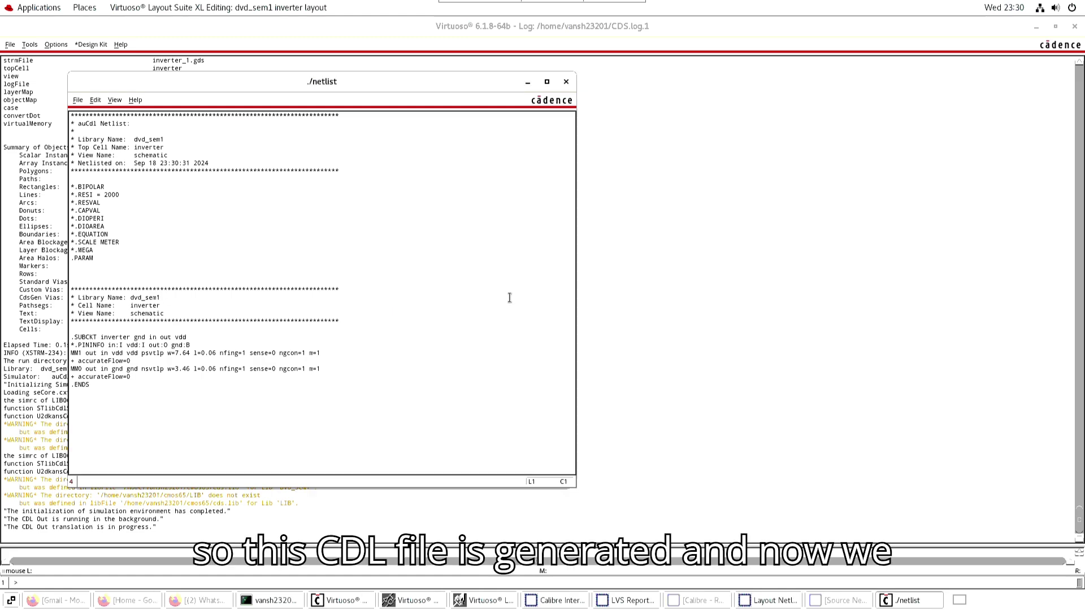
# Put away the netlist, log and layout windows and toggle the terminal.
pyautogui.click(527, 81)
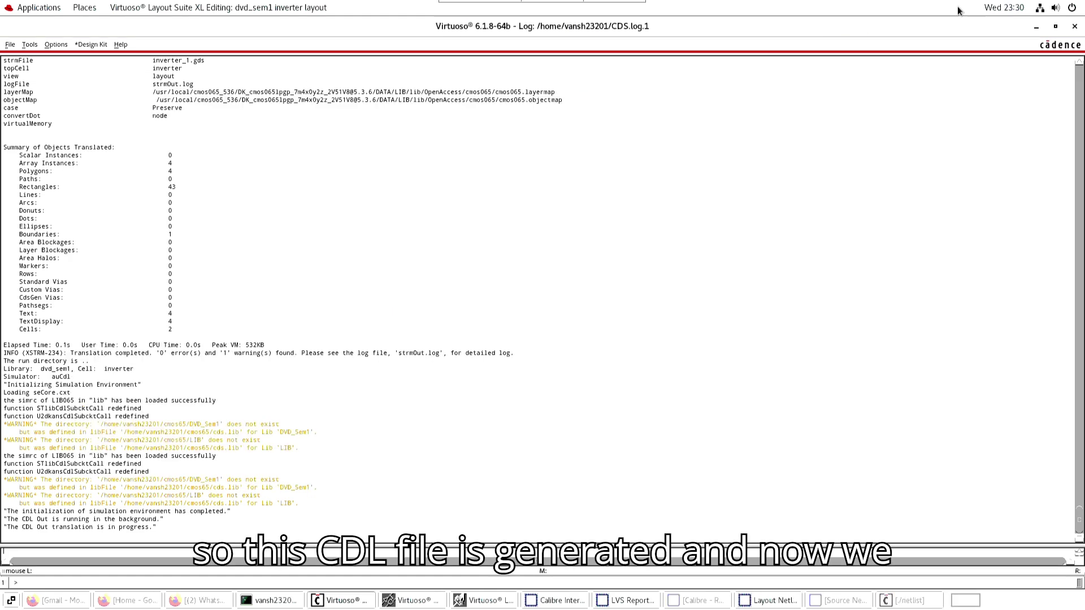
pyautogui.click(1036, 25)
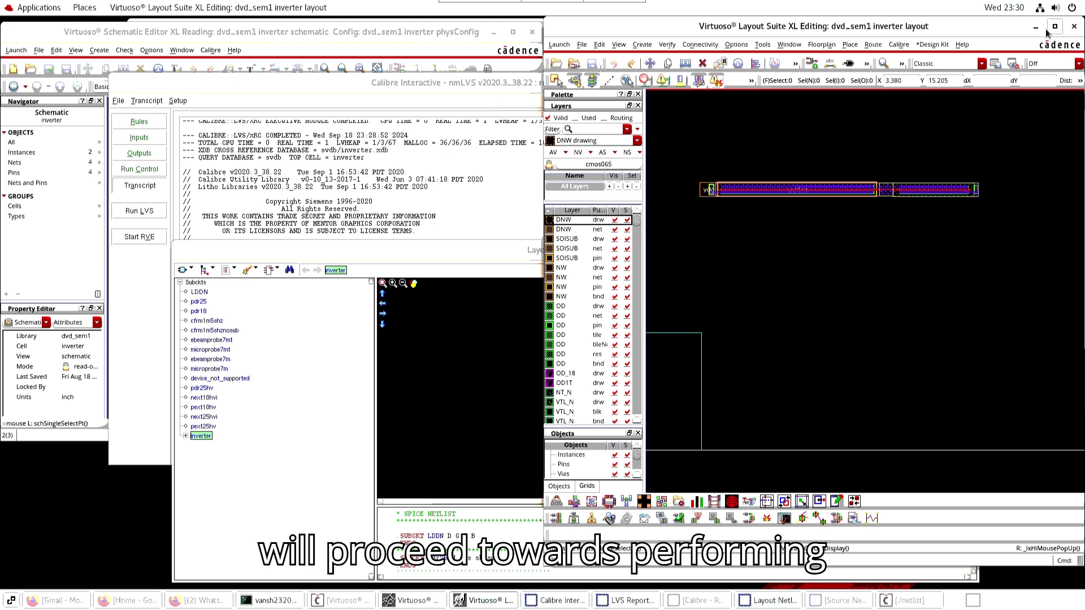
pyautogui.click(1036, 26)
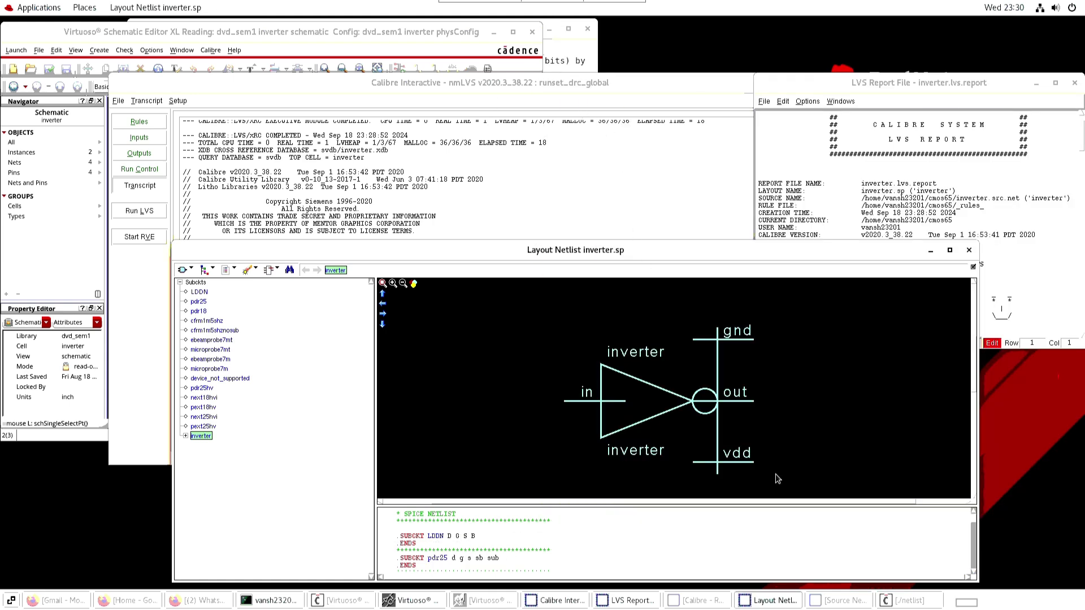
pyautogui.click(272, 600)
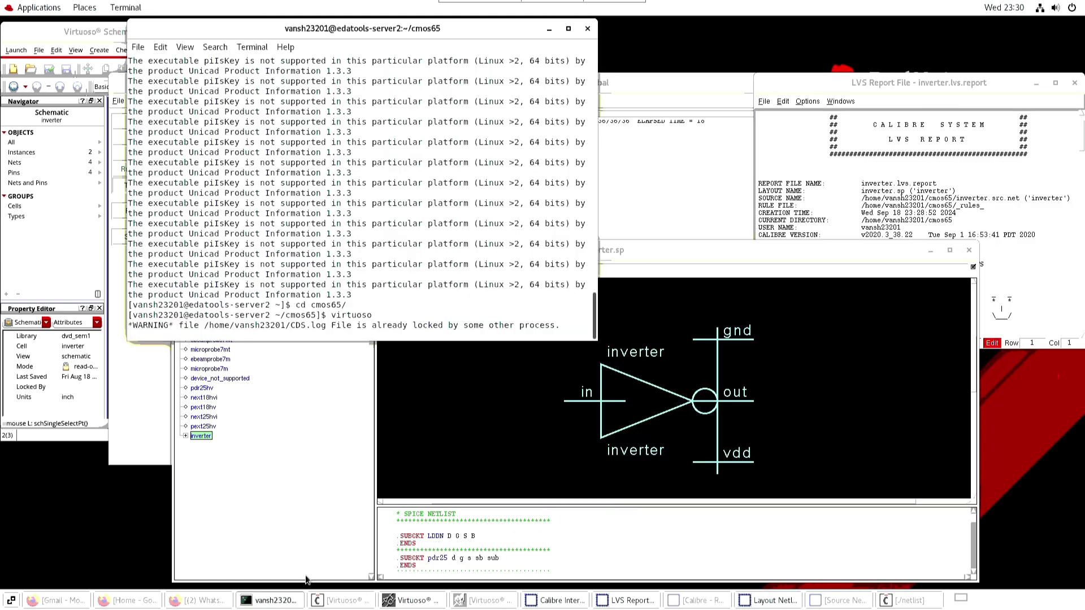
pyautogui.click(294, 601)
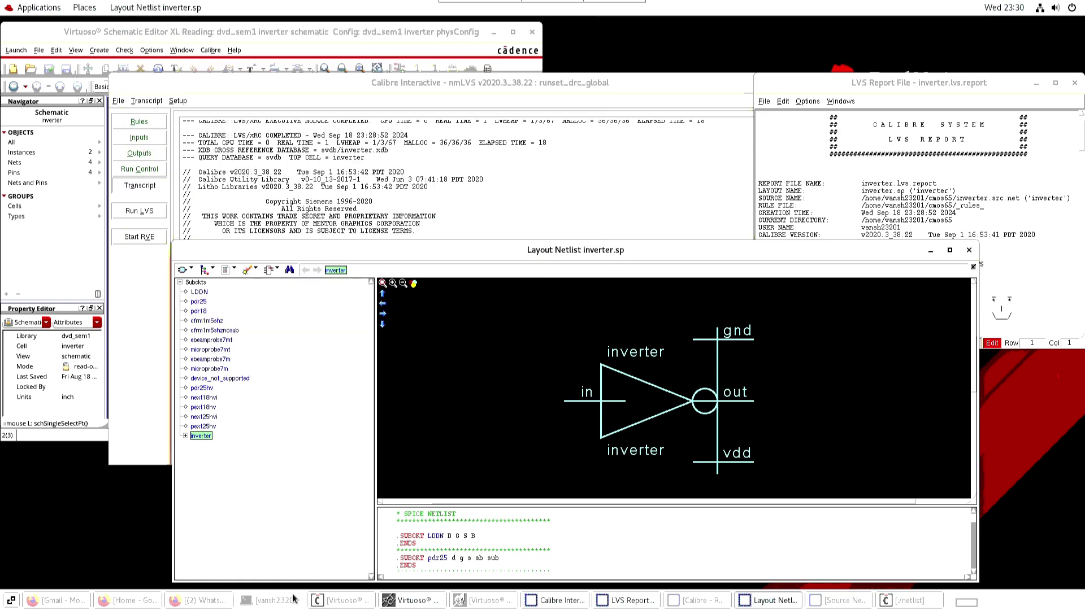
pyautogui.click(294, 601)
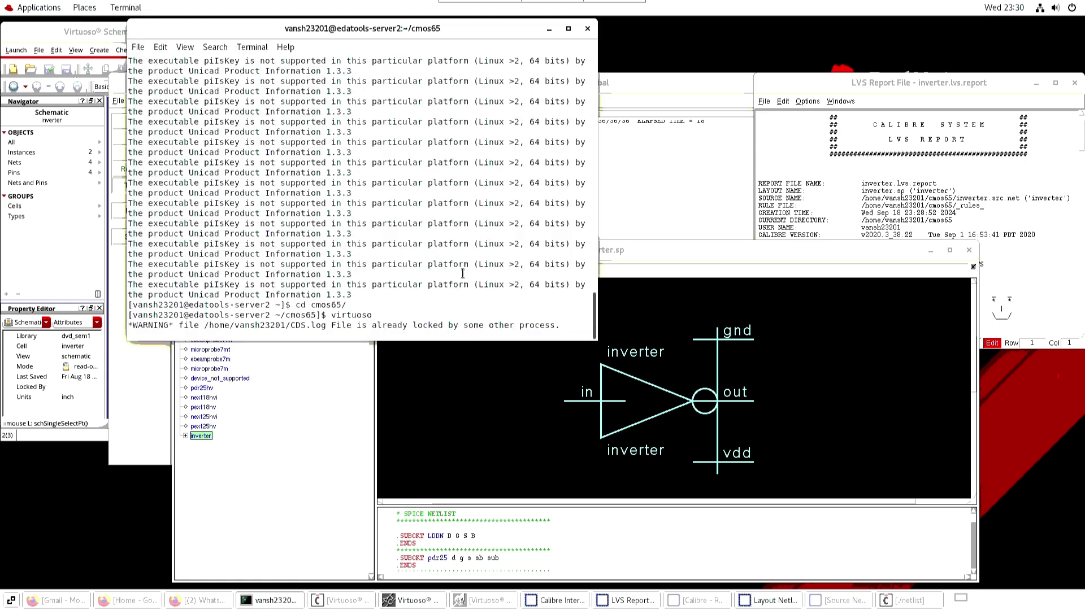
pyautogui.click(549, 29)
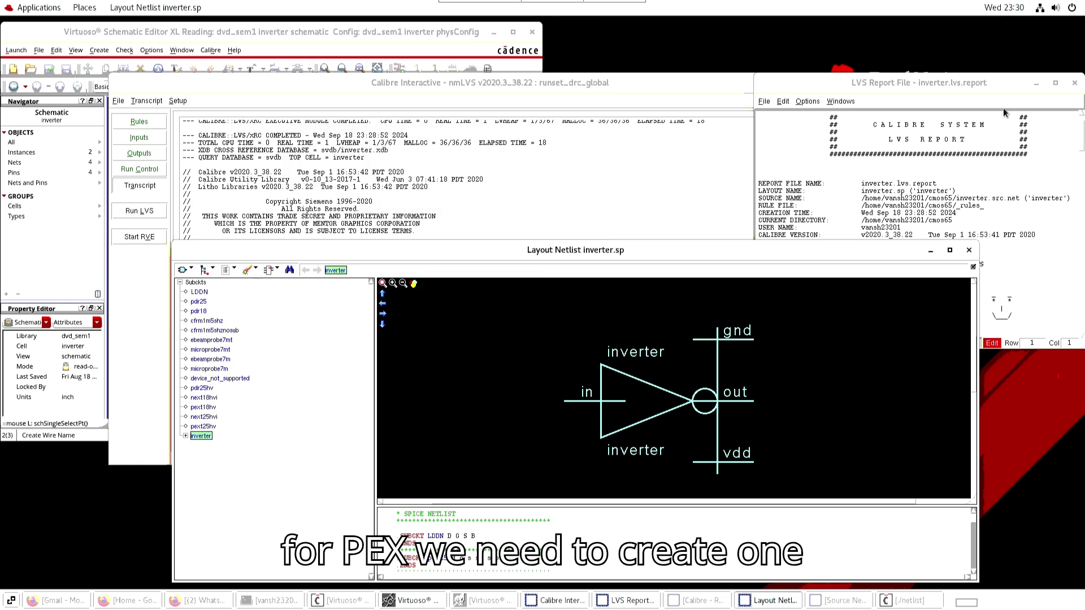
# Open the Home folder from the Places menu.
pyautogui.click(477, 254)
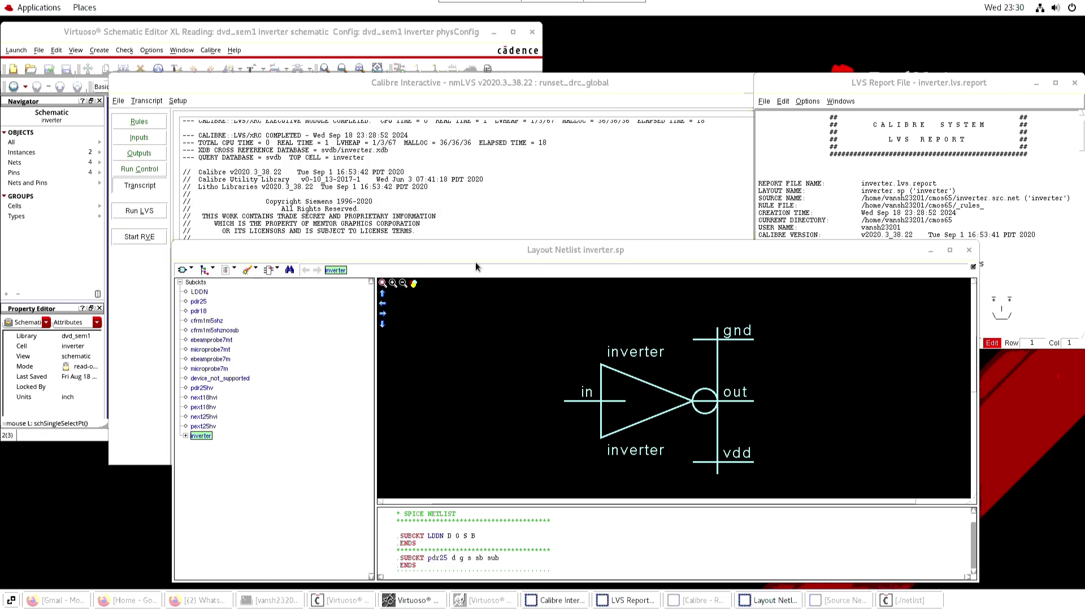
pyautogui.click(84, 7)
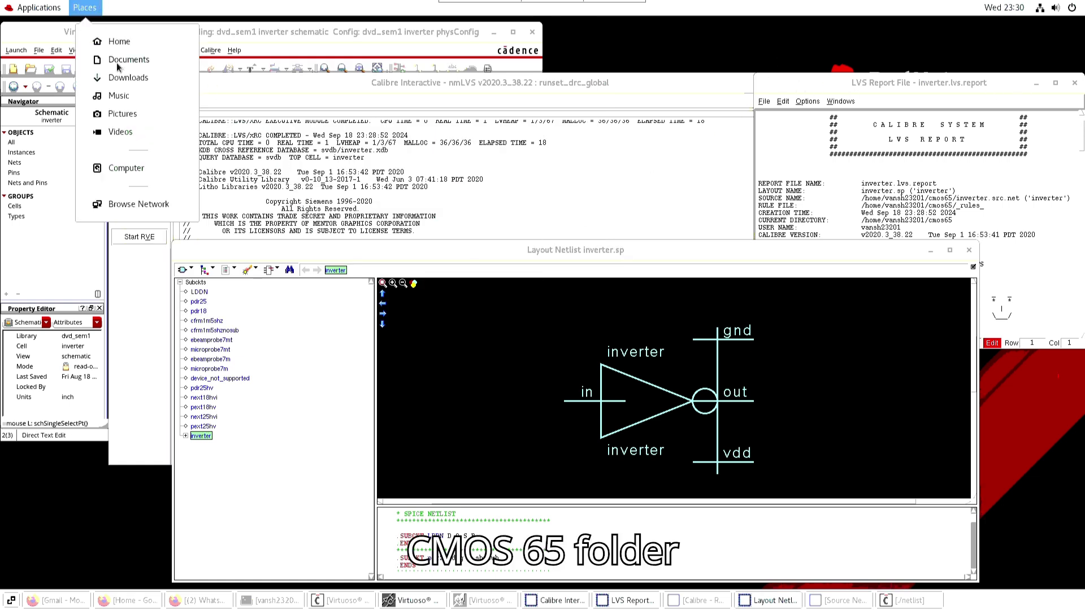
pyautogui.click(118, 41)
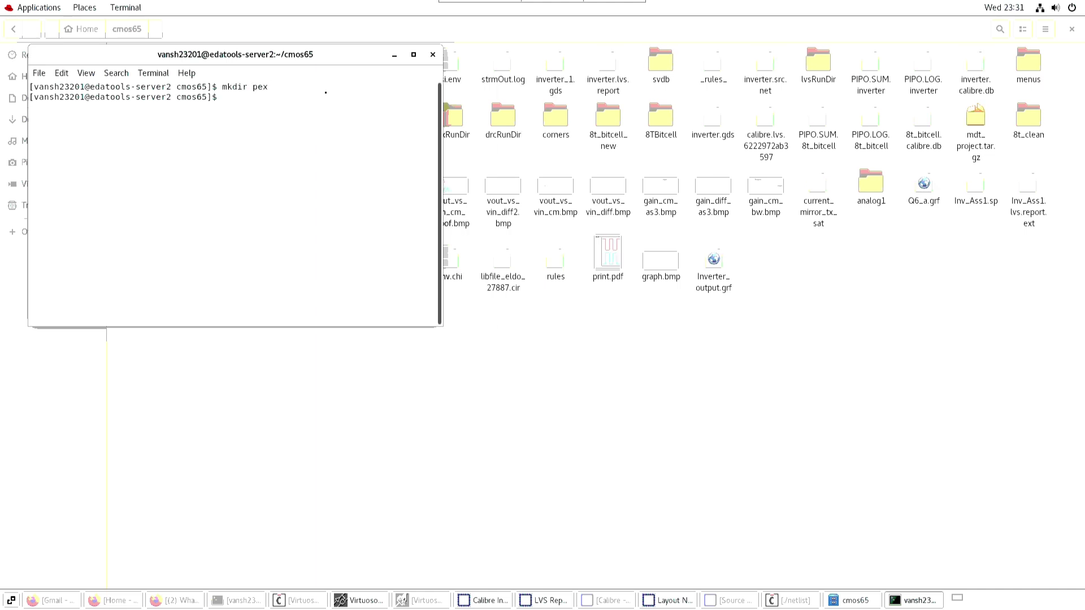
# Copy ctrl, inverter.src.net, inverter_1.gds and run.csh from Documents.
pyautogui.click(507, 401)
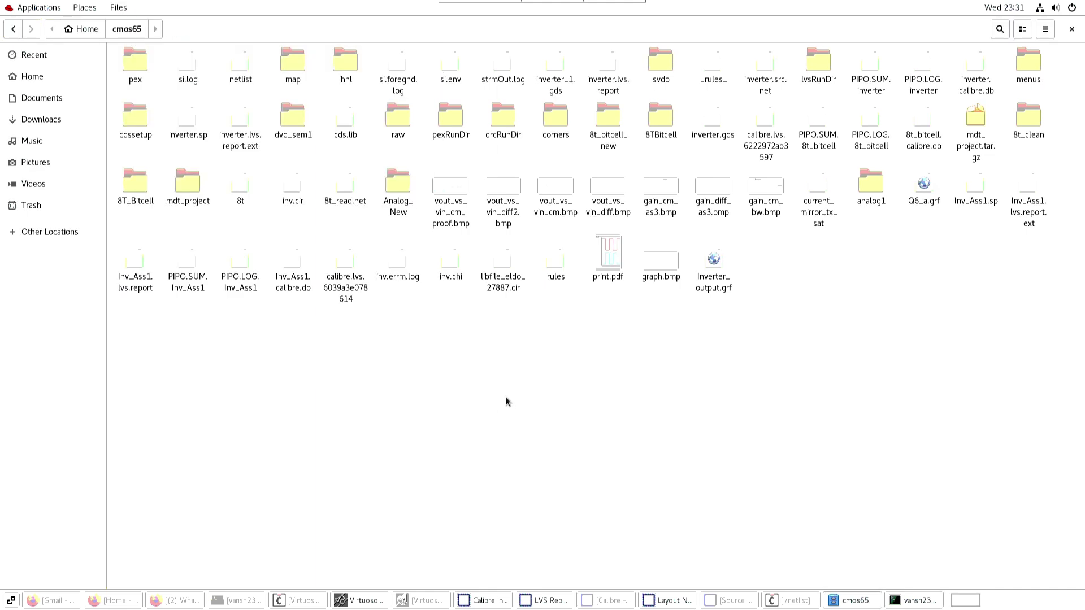
pyautogui.doubleClick(135, 60)
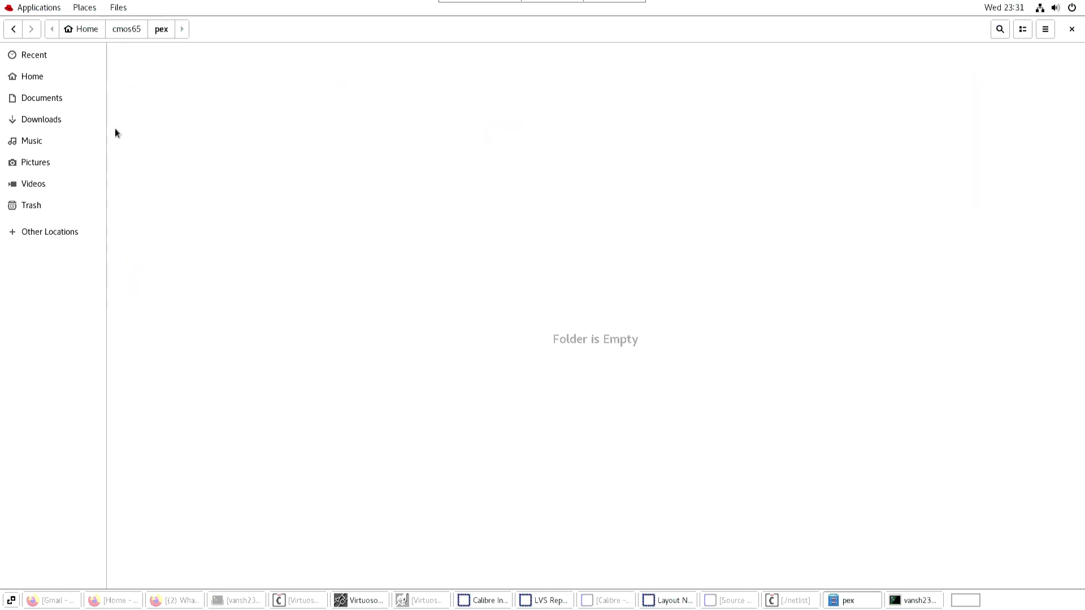
pyautogui.click(41, 97)
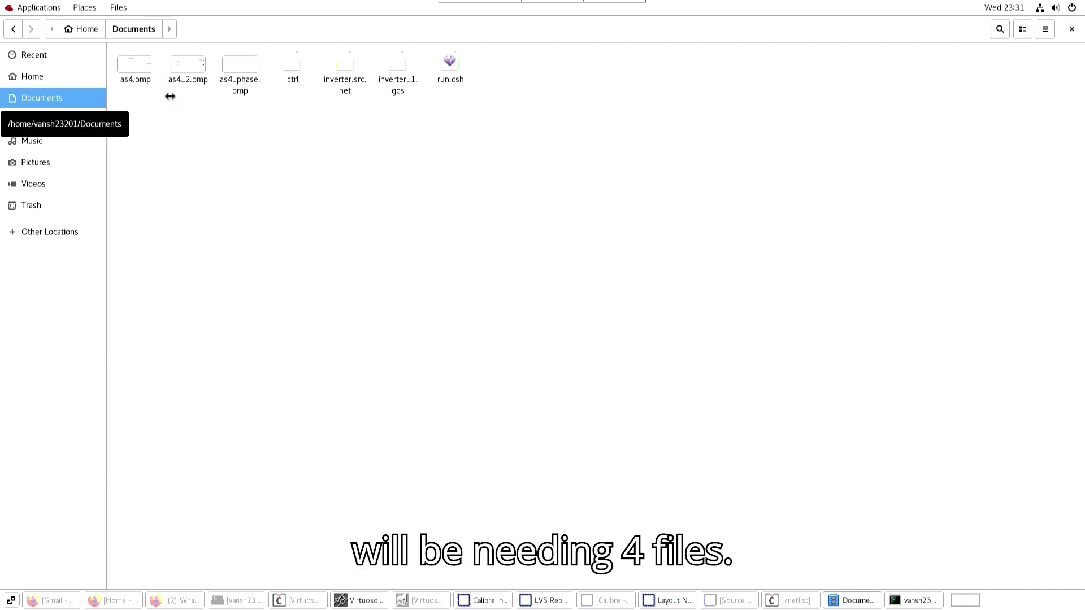
pyautogui.click(299, 78)
pyautogui.keyDown('ctrl'); pyautogui.click(345, 74); pyautogui.keyUp('ctrl')
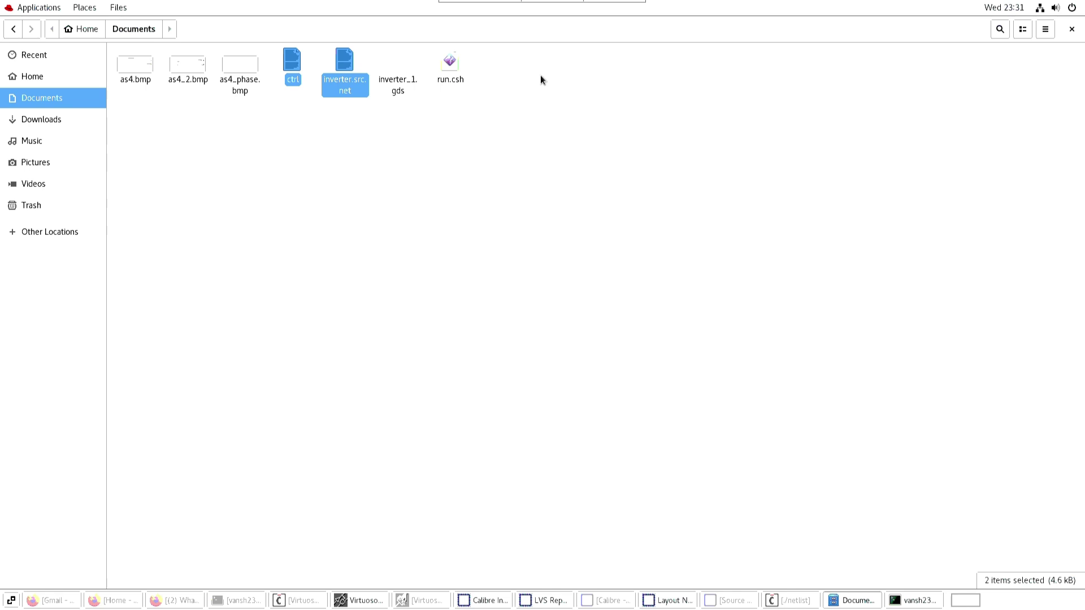
pyautogui.keyDown('ctrl'); pyautogui.click(398, 74); pyautogui.keyUp('ctrl')
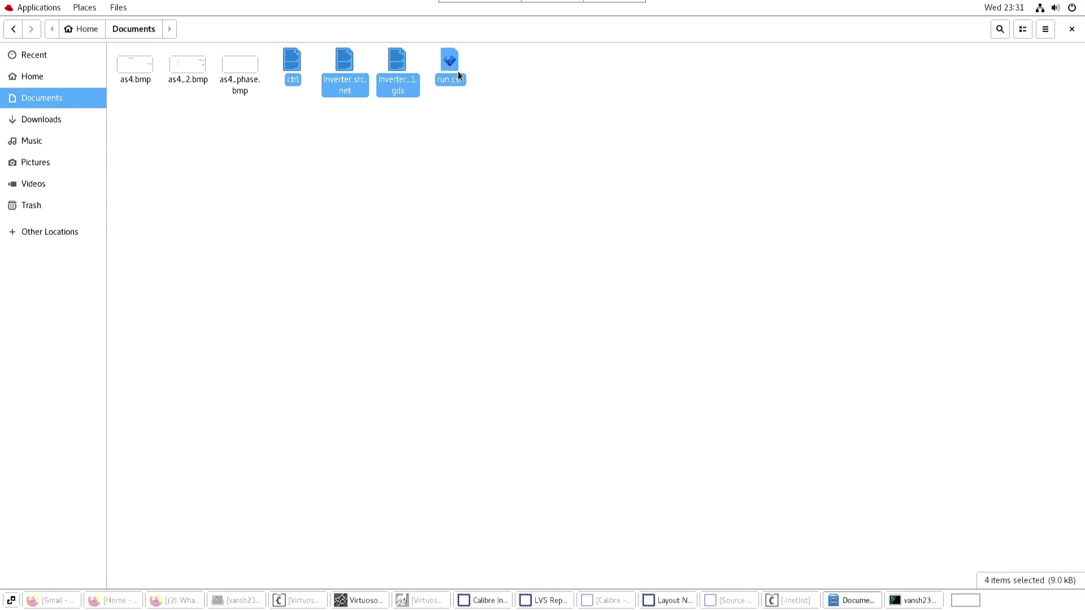
pyautogui.rightClick(458, 75)
pyautogui.click(488, 145)
# Paste the four files into Home > cmos65 > pex.
pyautogui.click(86, 29)
pyautogui.doubleClick(660, 61)
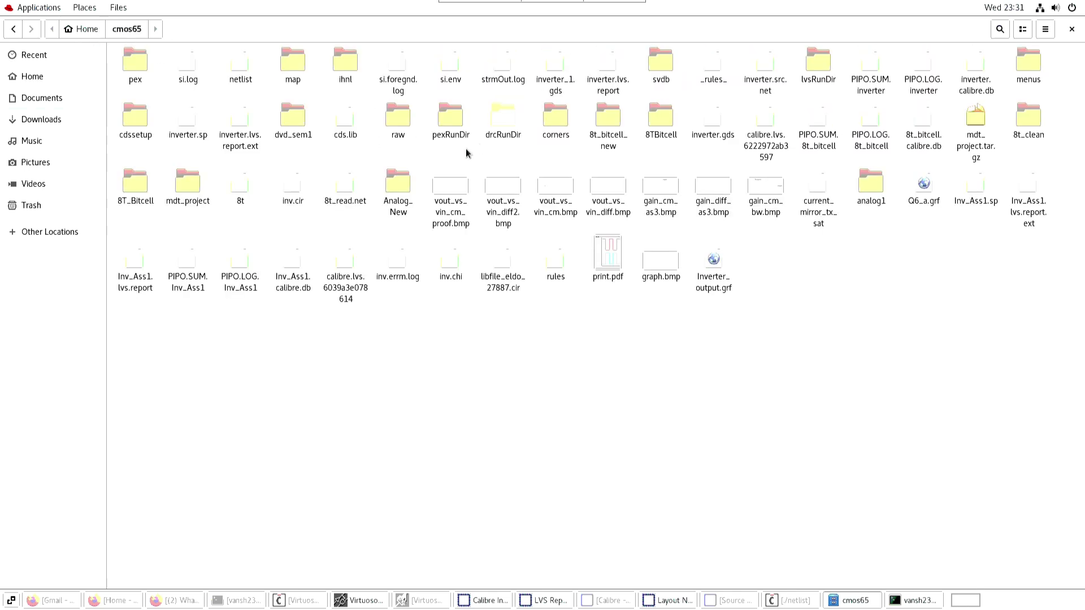
pyautogui.doubleClick(135, 61)
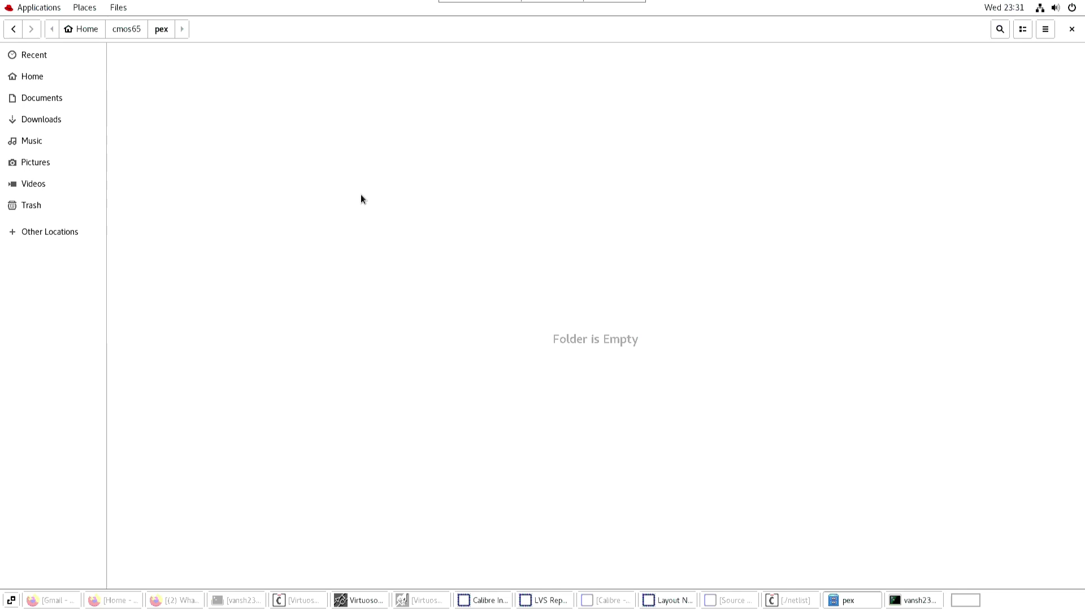
pyautogui.hotkey('ctrl', 'v')
pyautogui.click(361, 194)
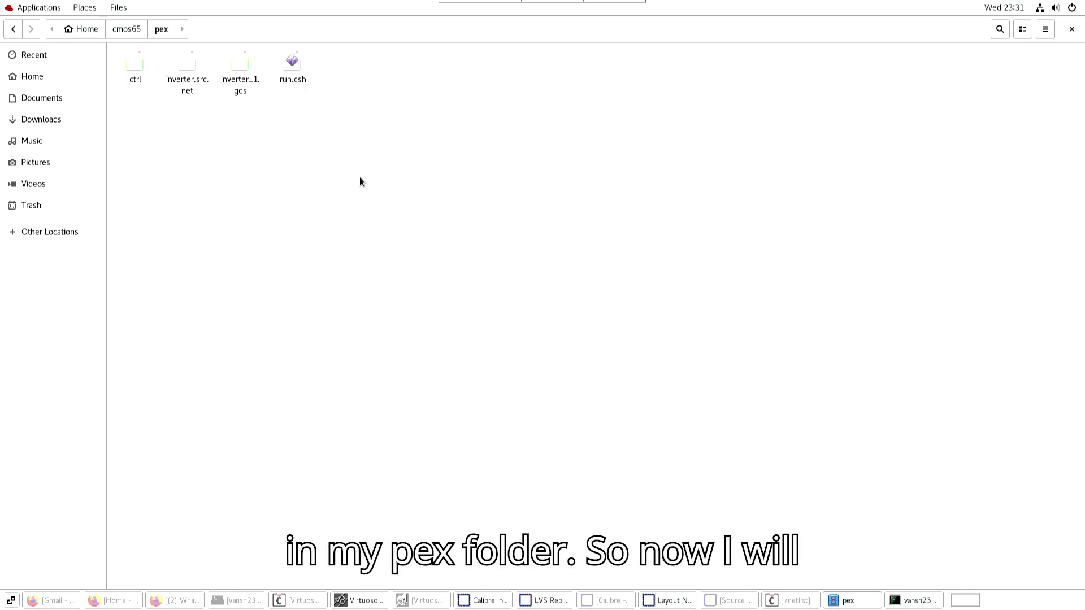
pyautogui.rightClick(339, 160)
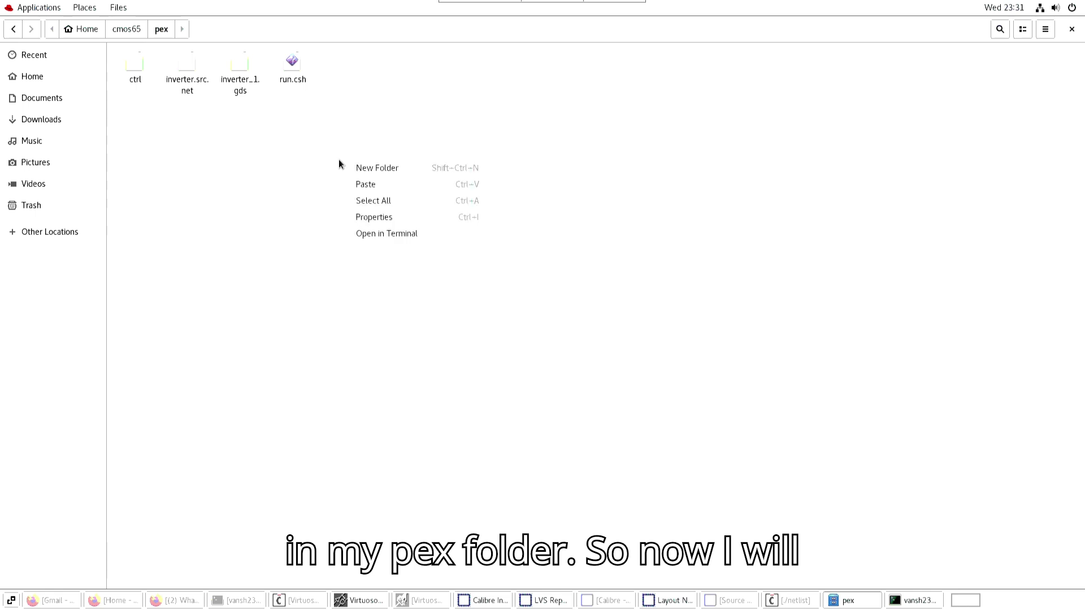
pyautogui.press('Escape')
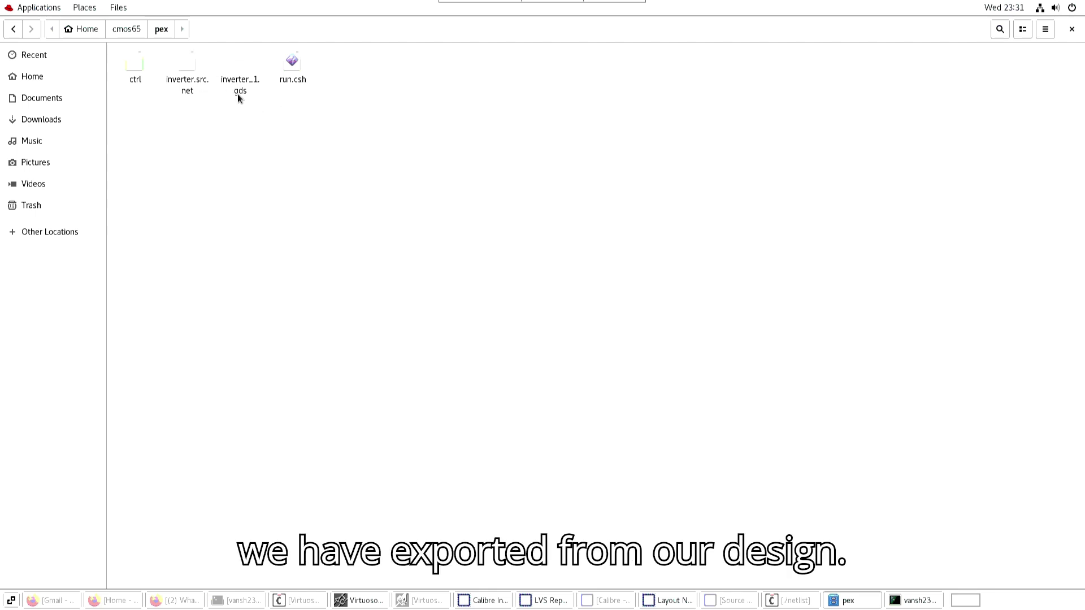
pyautogui.hotkey('alt', 'Tab')
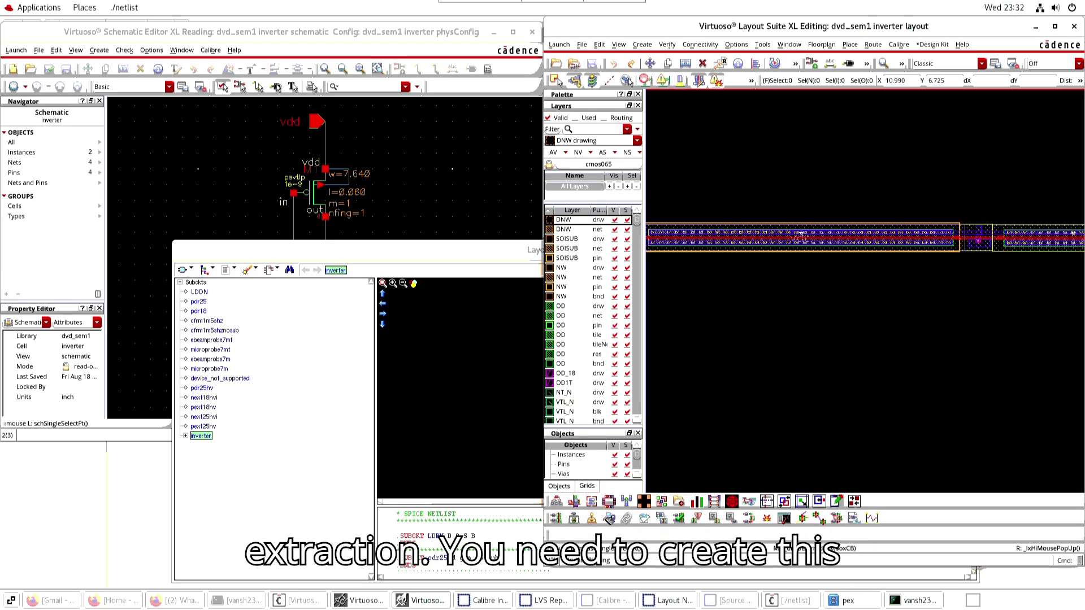
pyautogui.click(848, 601)
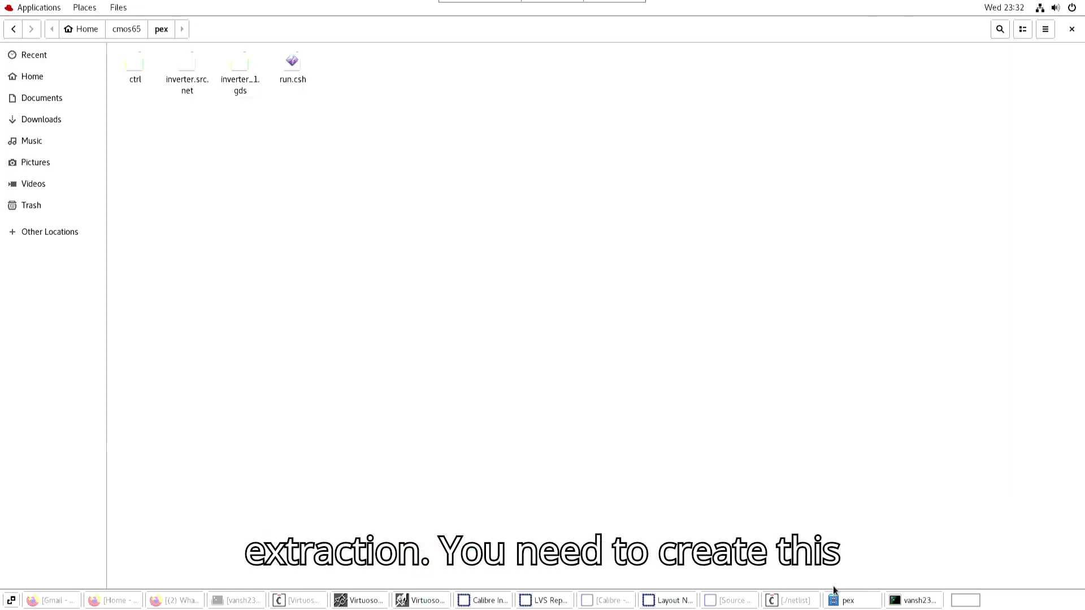
pyautogui.click(126, 29)
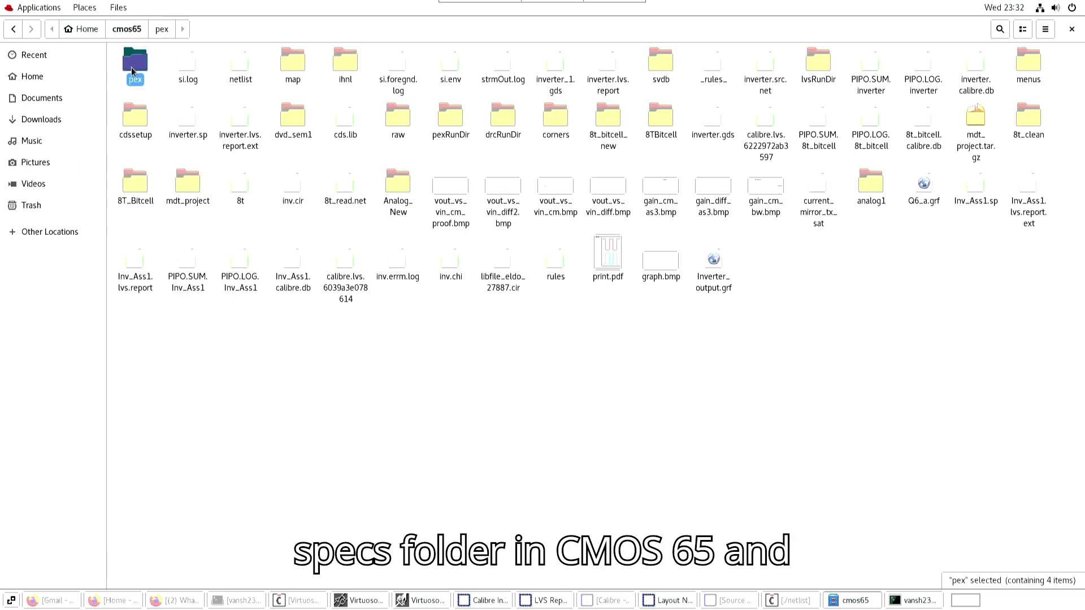
pyautogui.doubleClick(135, 68)
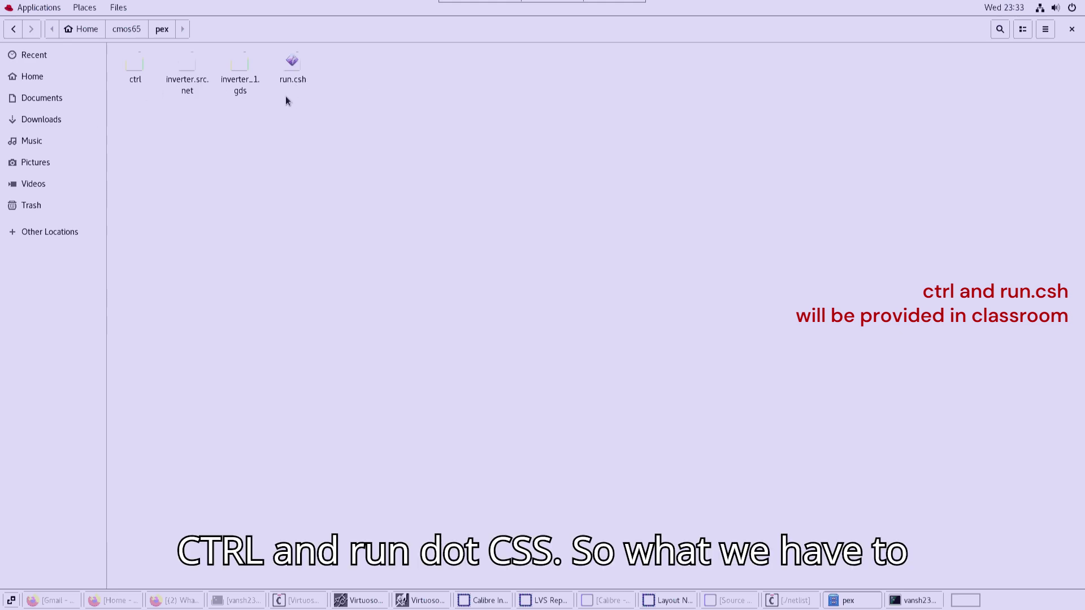
pyautogui.doubleClick(134, 72)
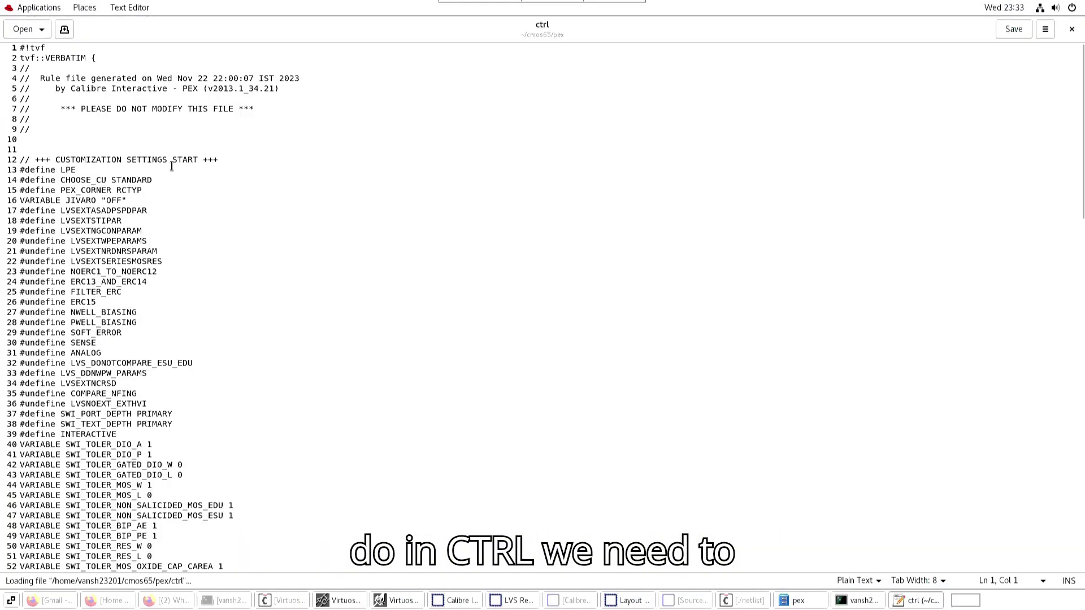
pyautogui.scroll(-10, 173, 194)
pyautogui.scroll(-5, 174, 194)
pyautogui.scroll(-7, 174, 194)
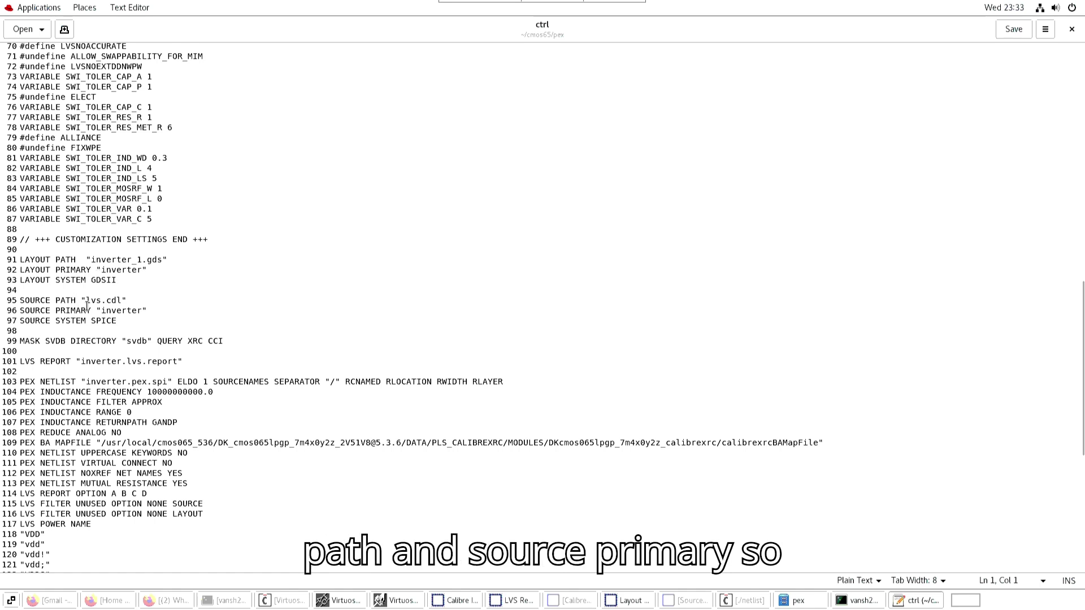
pyautogui.click(108, 301)
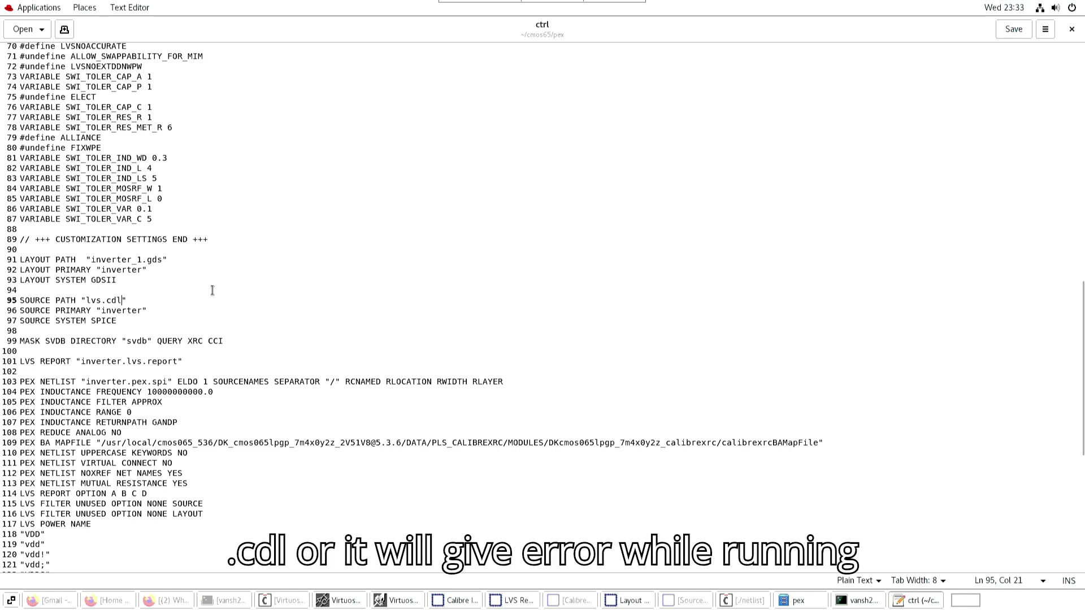
# Close the ctrl file and rename inverter.src.net to lvs.cdl.
pyautogui.click(1073, 30)
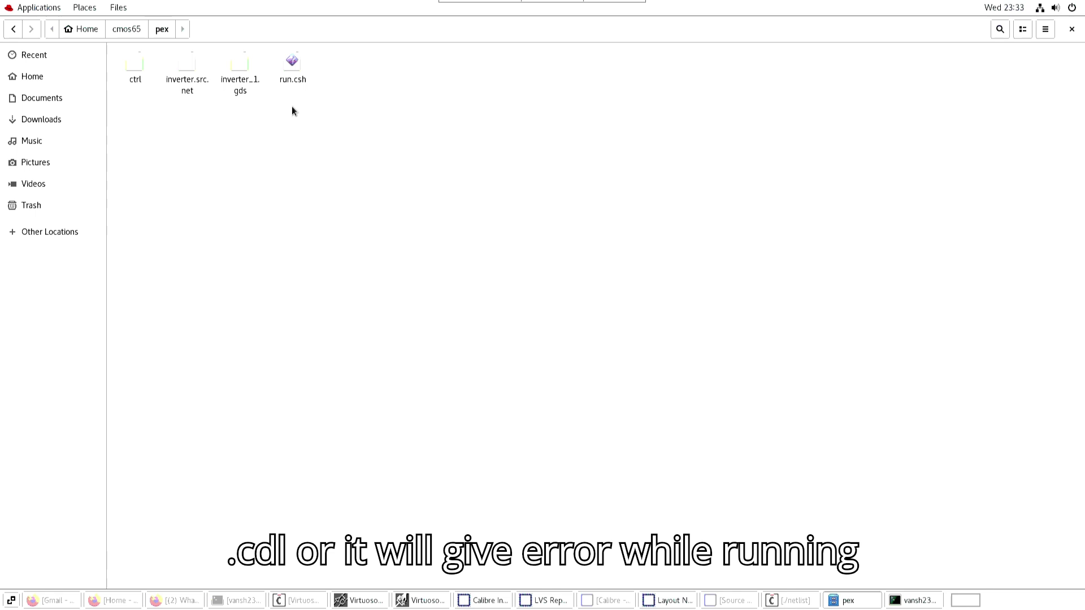
pyautogui.click(191, 70)
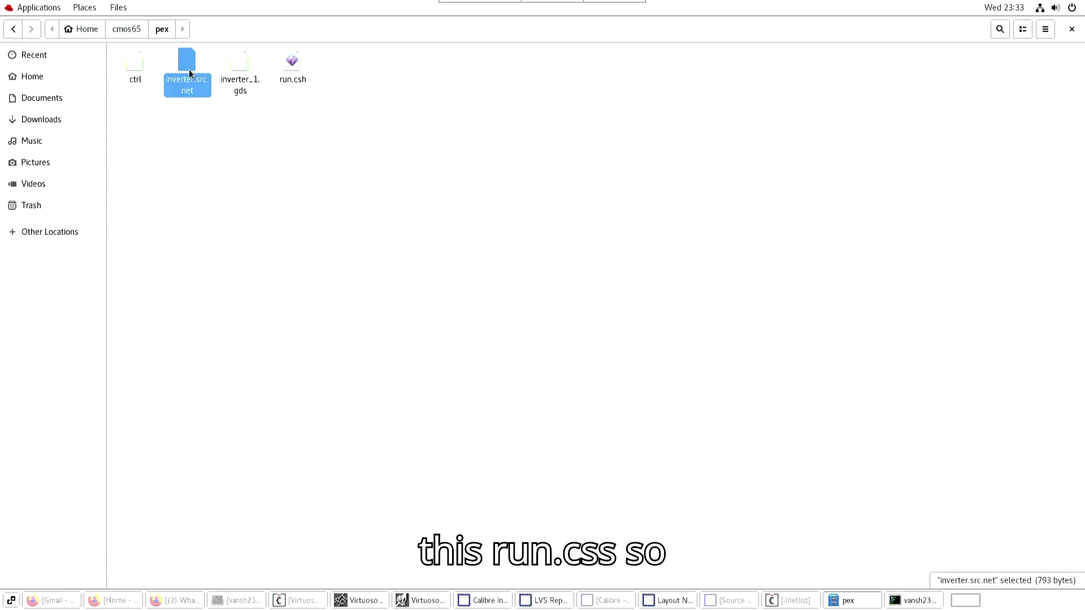
pyautogui.rightClick(189, 69)
pyautogui.click(259, 193)
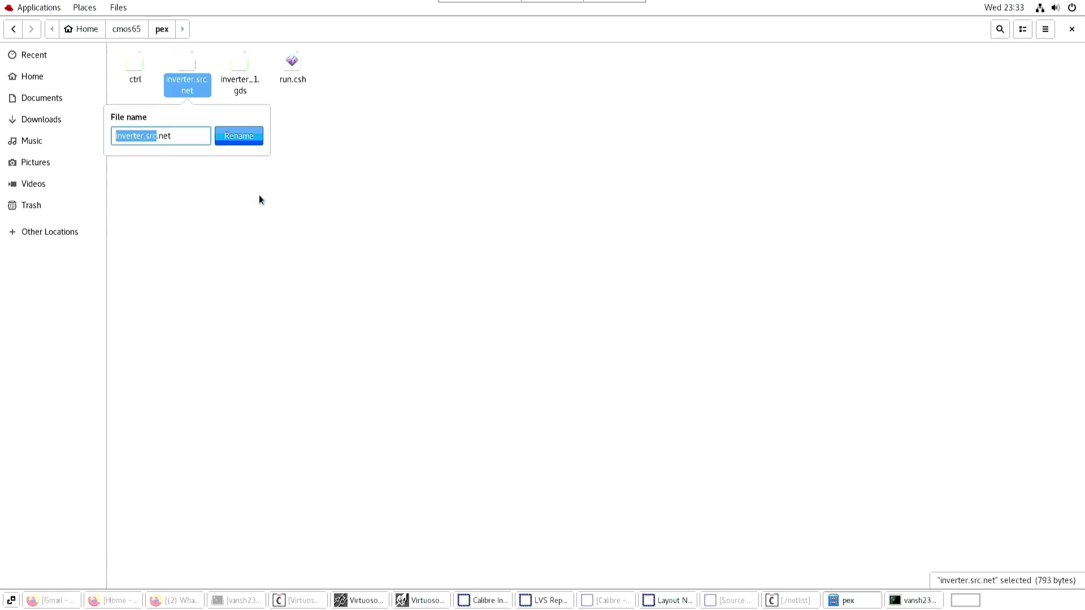
pyautogui.click(188, 139)
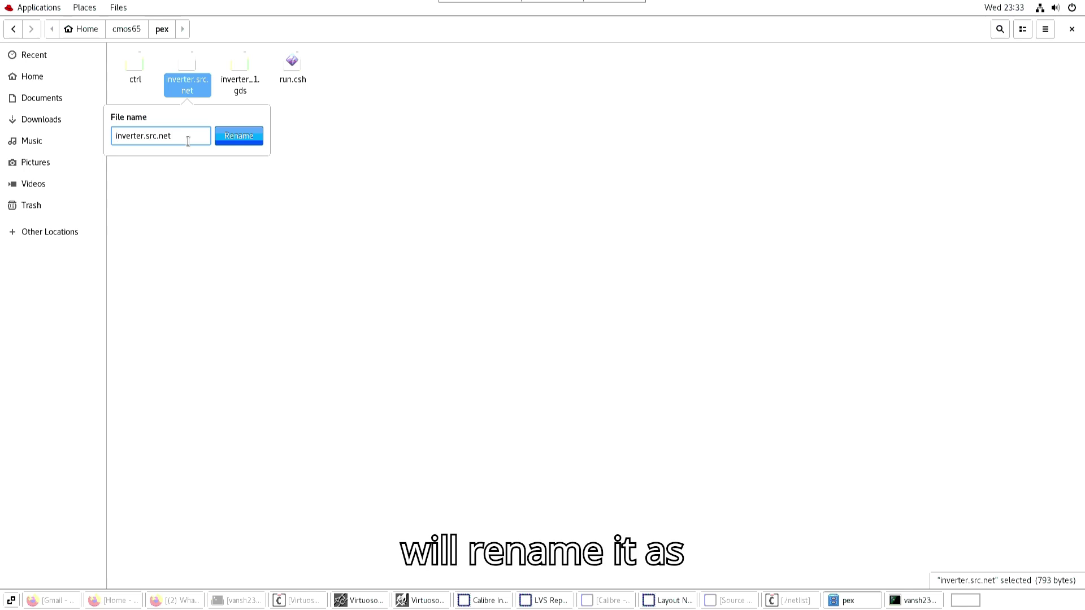
pyautogui.press('BackSpace')
pyautogui.press('BackSpace')
pyautogui.press('BackSpace')
pyautogui.write('i')
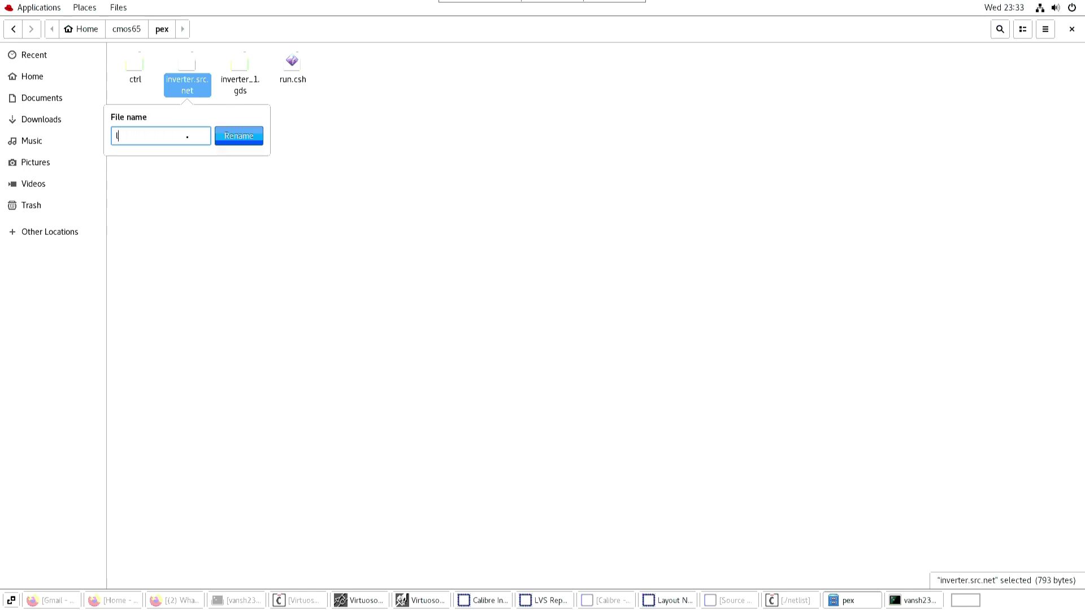
pyautogui.write('vs.cd')
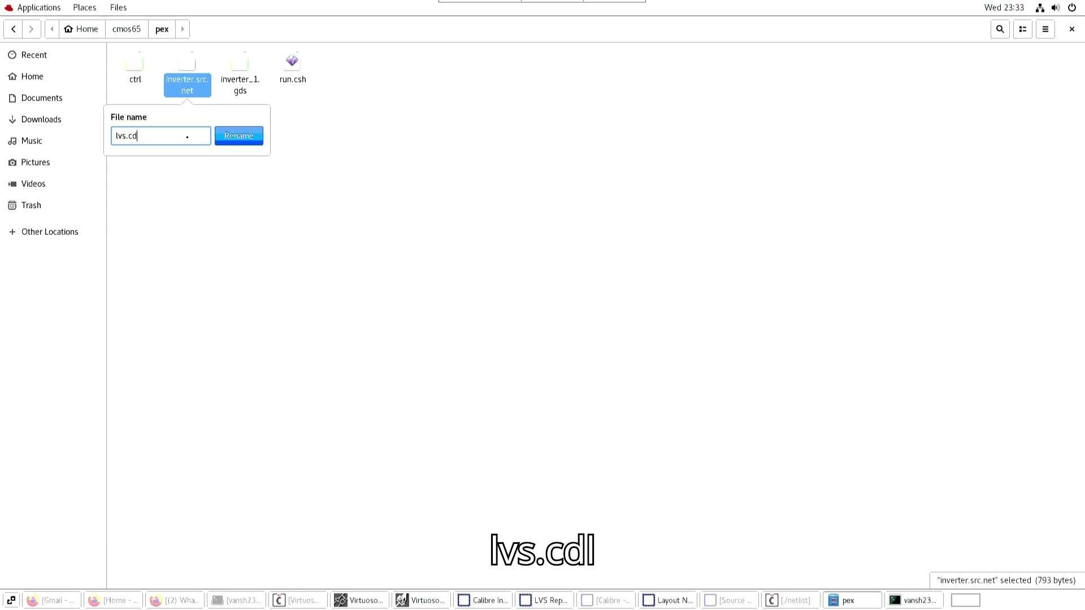
pyautogui.write('l')
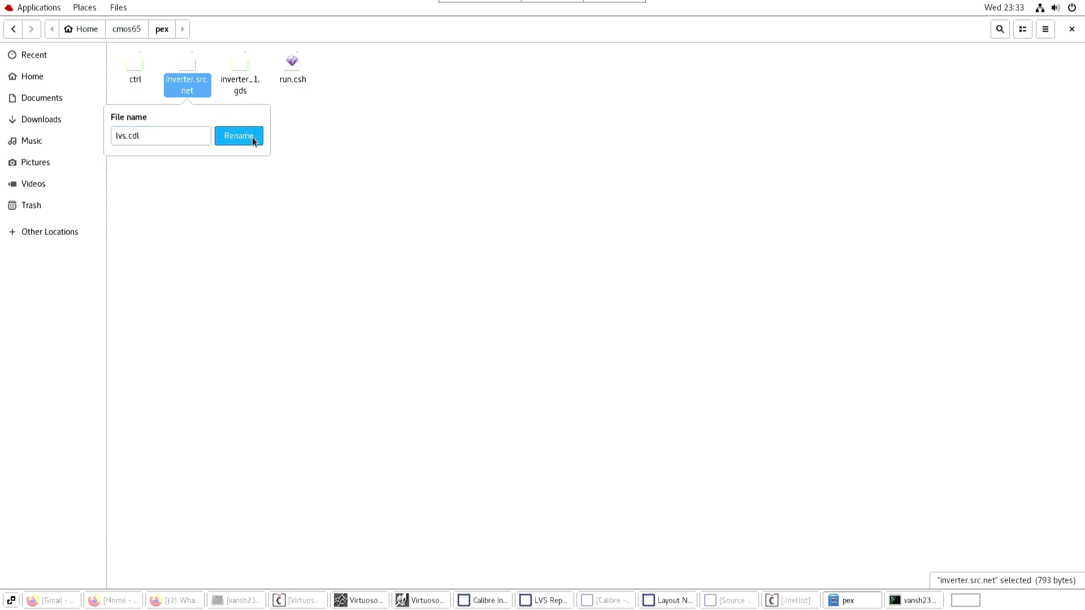
pyautogui.click(252, 137)
pyautogui.click(191, 130)
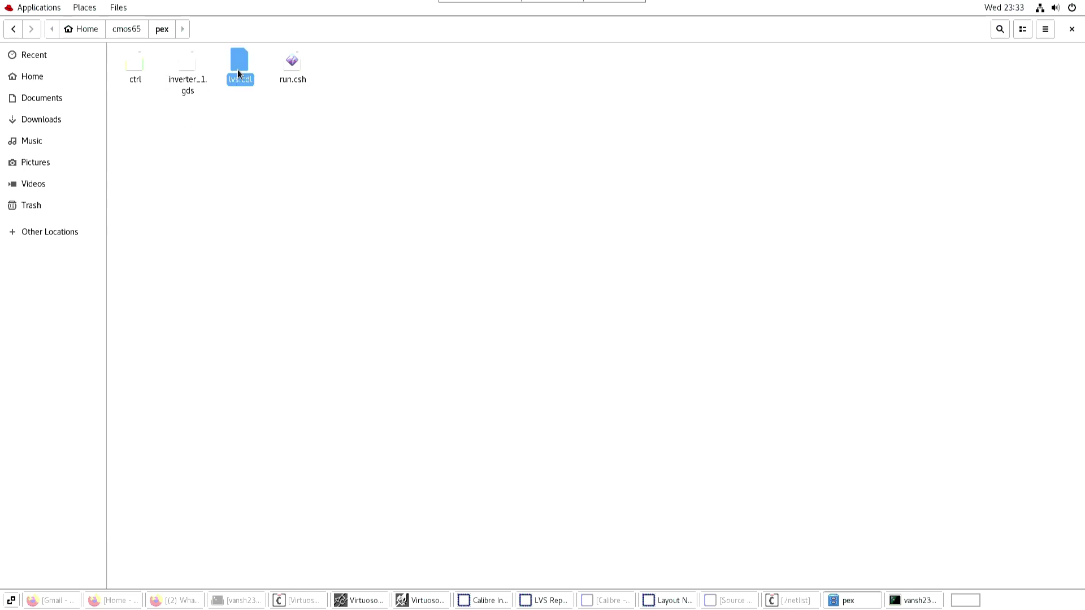
pyautogui.doubleClick(238, 70)
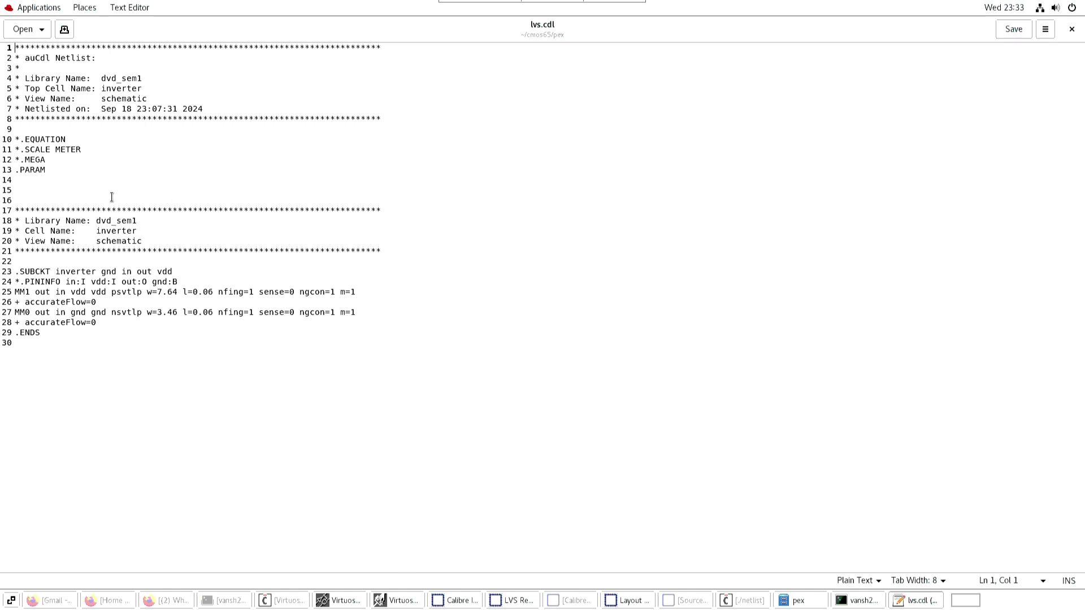
pyautogui.click(147, 234)
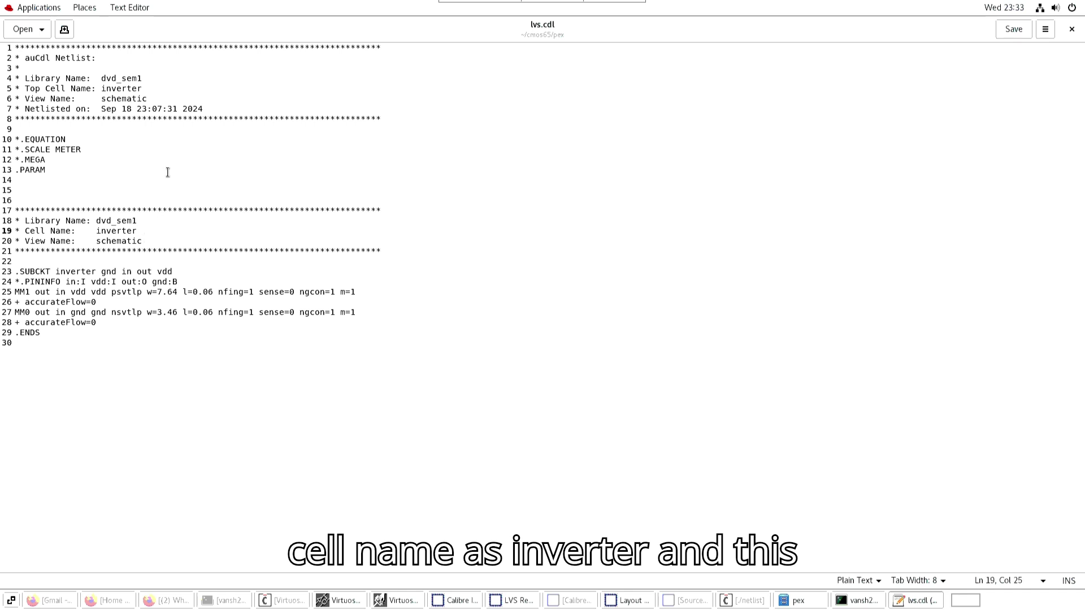
pyautogui.click(1073, 30)
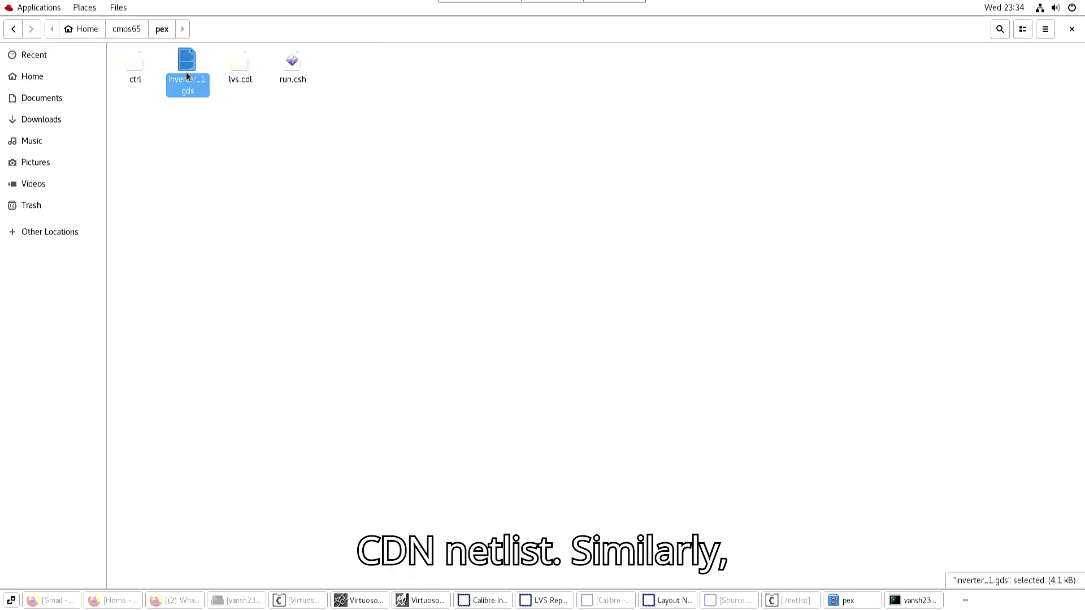
pyautogui.doubleClick(529, 208)
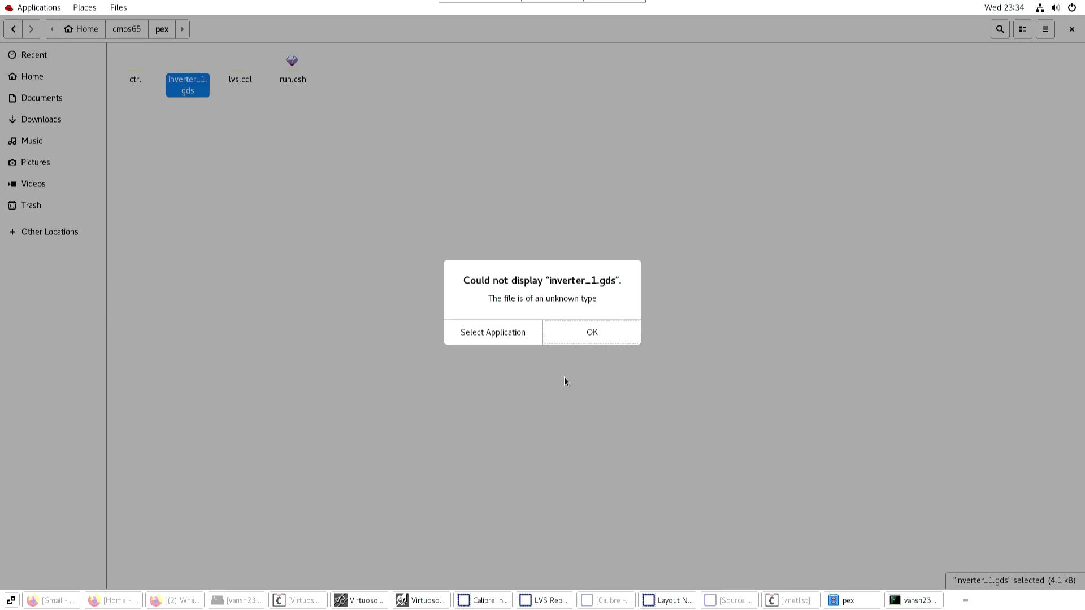
pyautogui.click(592, 332)
pyautogui.click(201, 125)
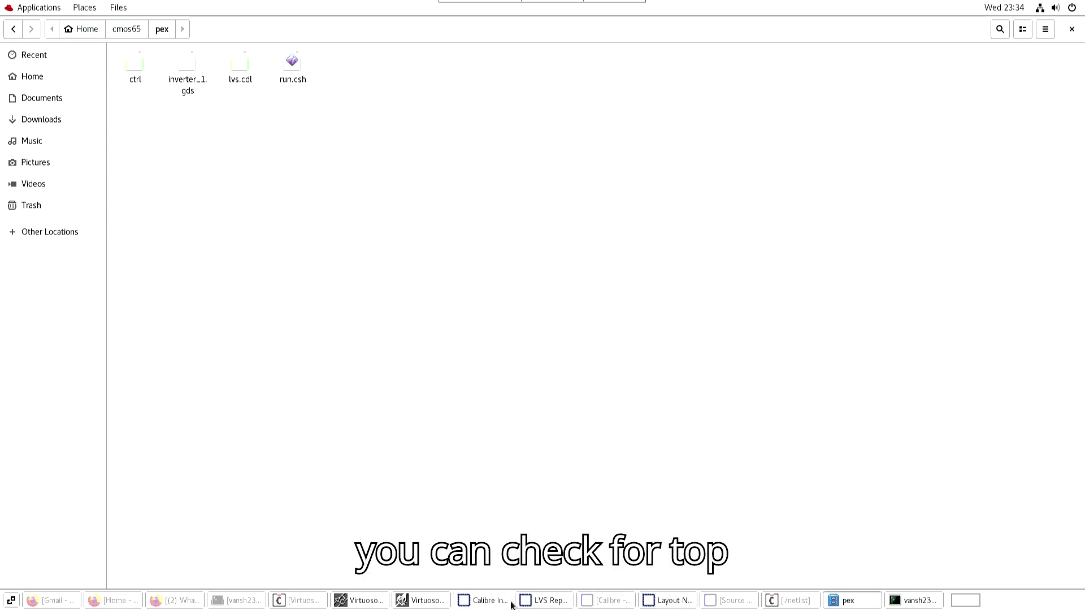
pyautogui.click(423, 601)
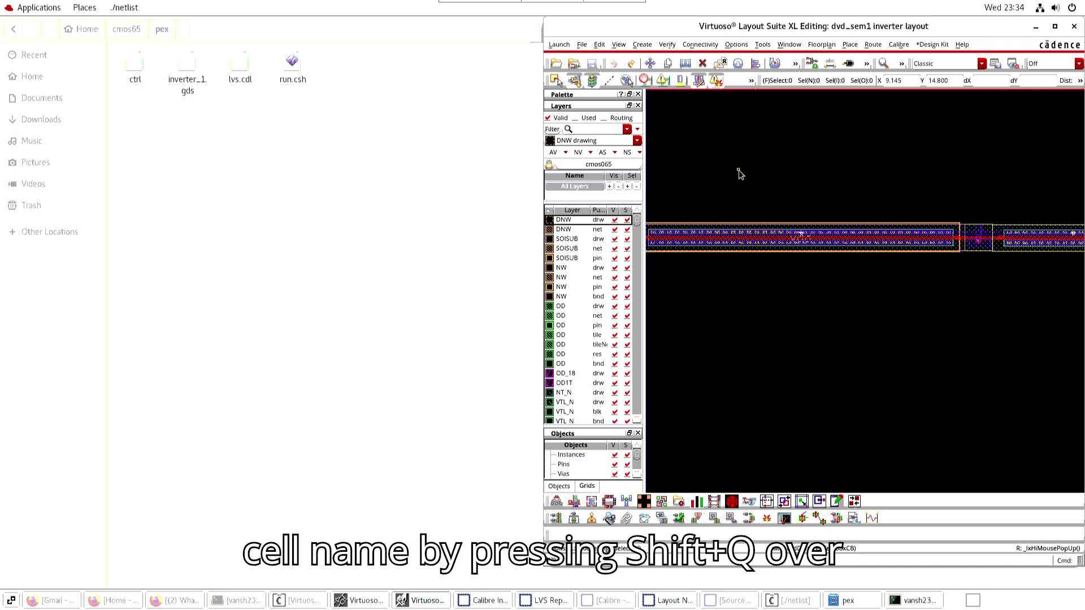
# Check the cellview properties show cell inverter in dvd_sem1, then return to pex.
pyautogui.press('q')
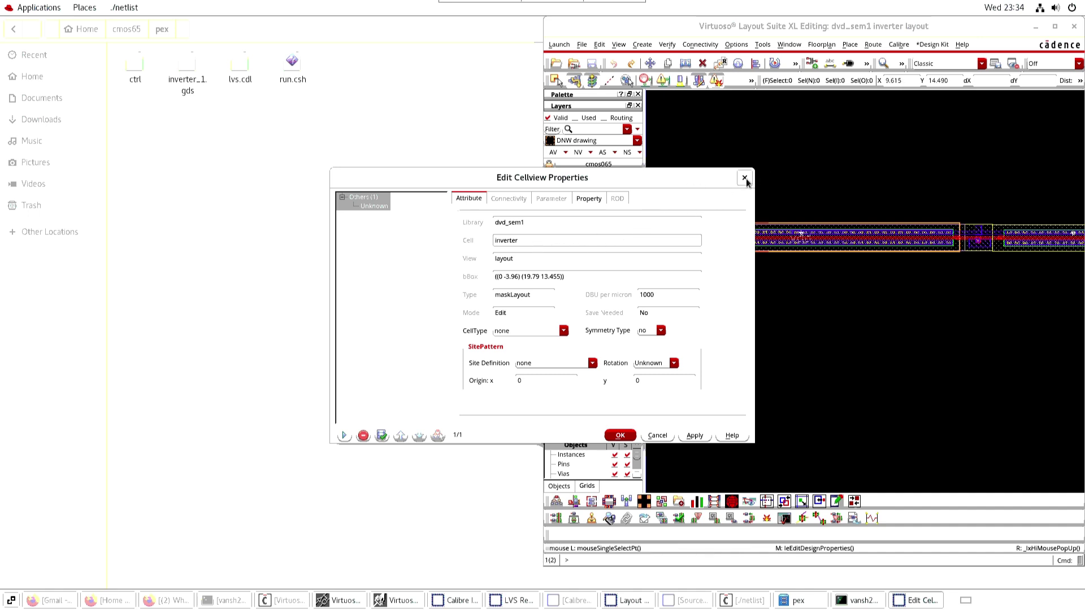
pyautogui.click(745, 179)
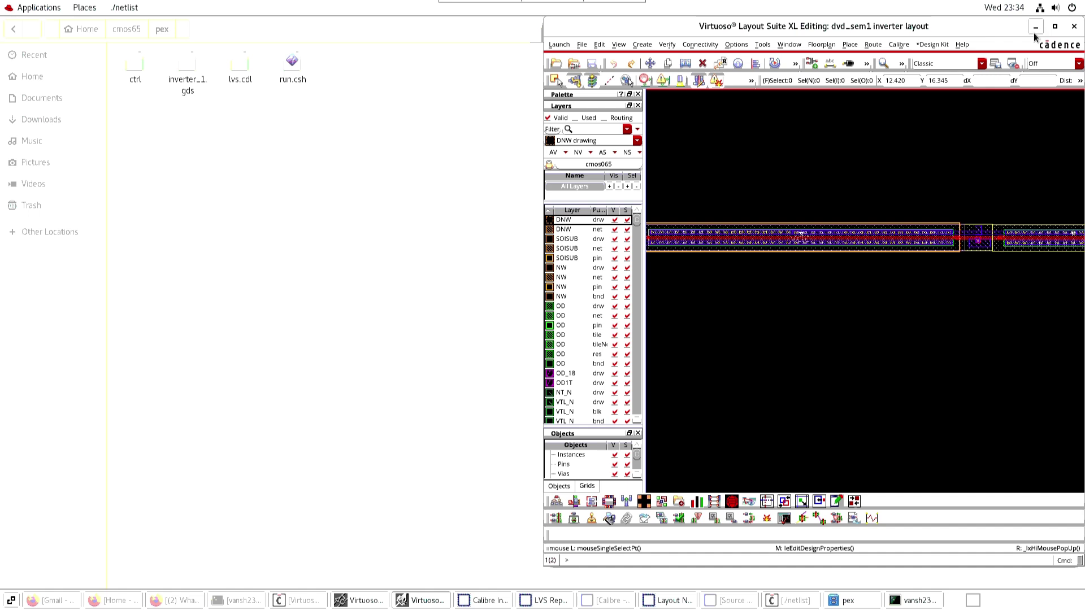
pyautogui.click(409, 191)
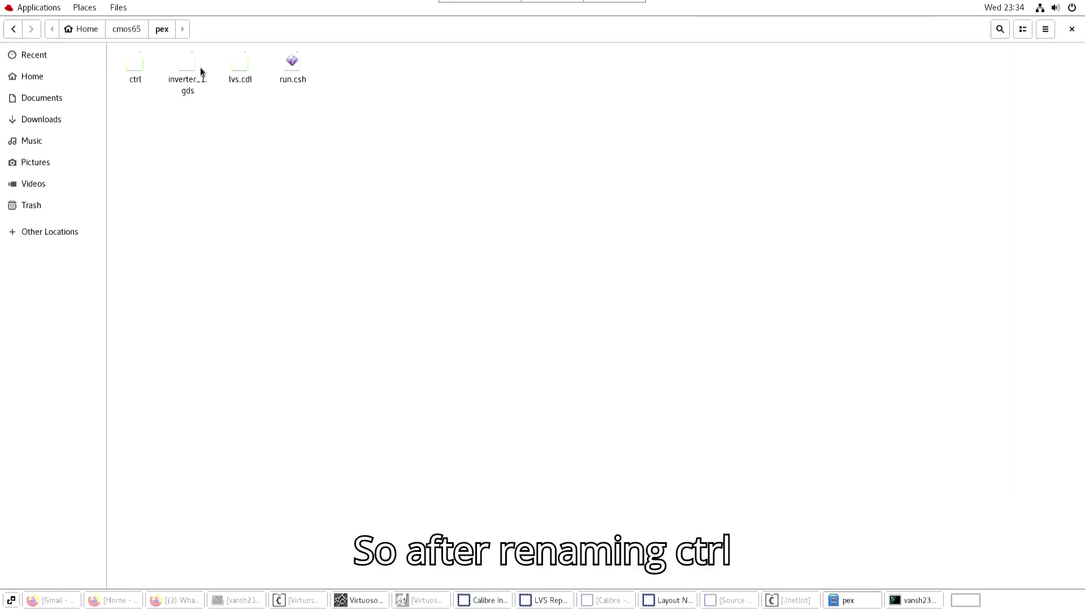
# Recheck the ctrl rule file, then open a terminal in the cmos65 folder.
pyautogui.doubleClick(132, 67)
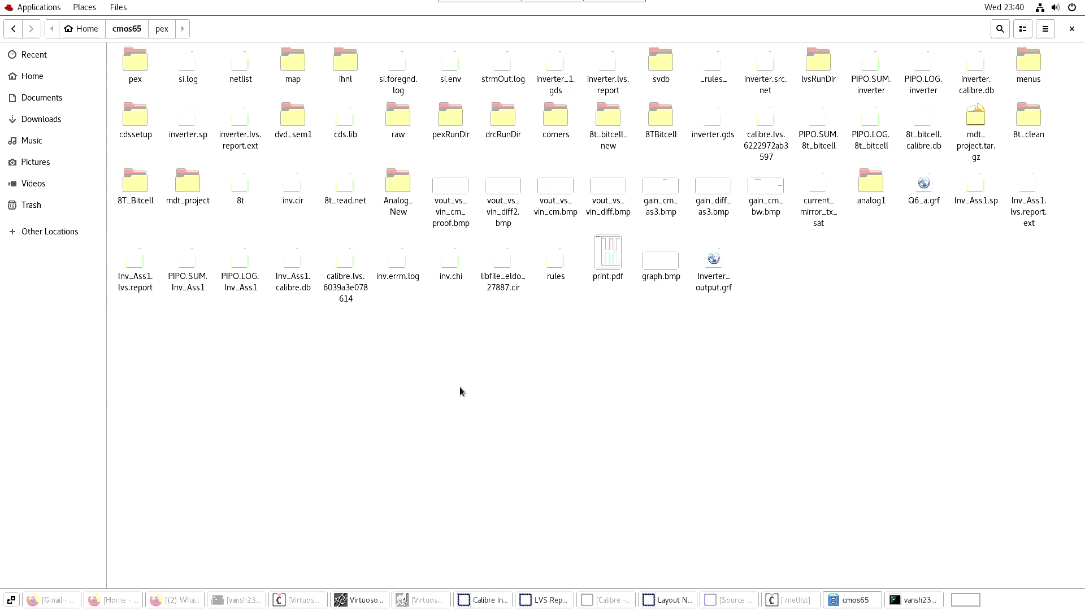
pyautogui.rightClick(460, 387)
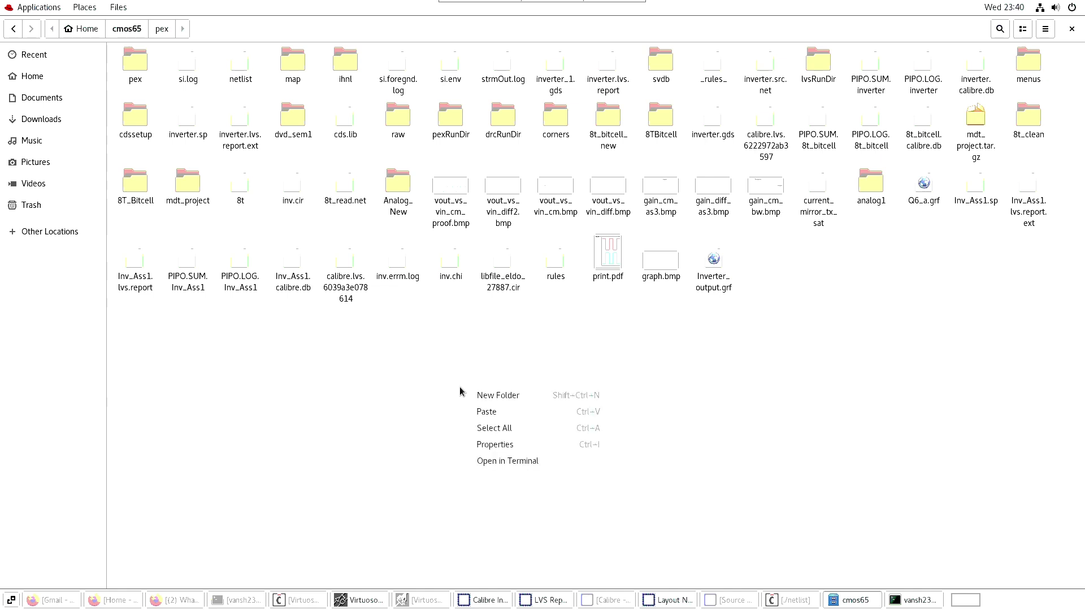
pyautogui.click(541, 463)
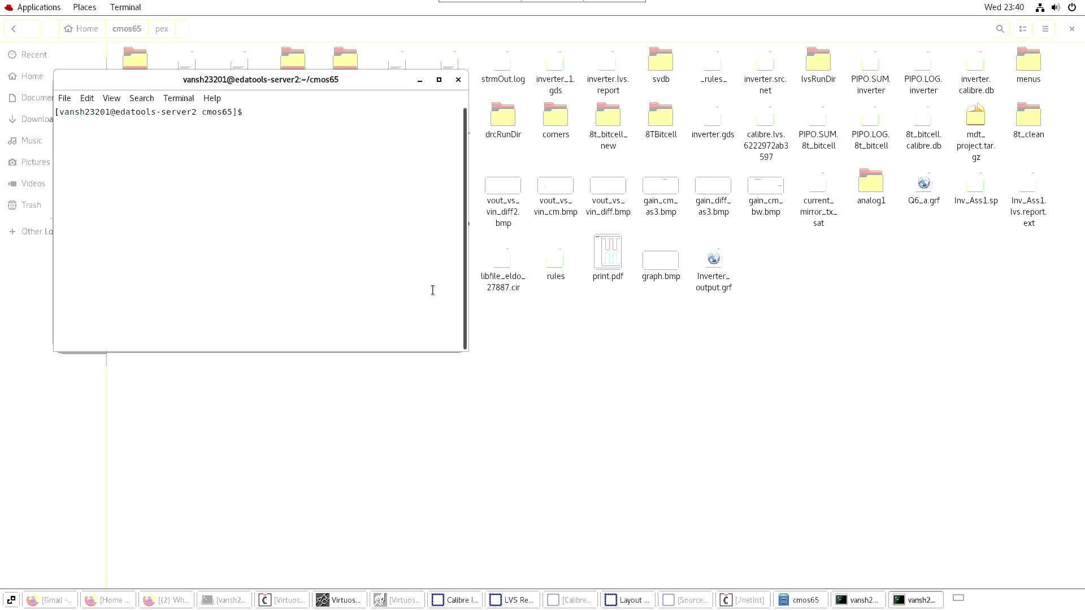
pyautogui.write('csh')
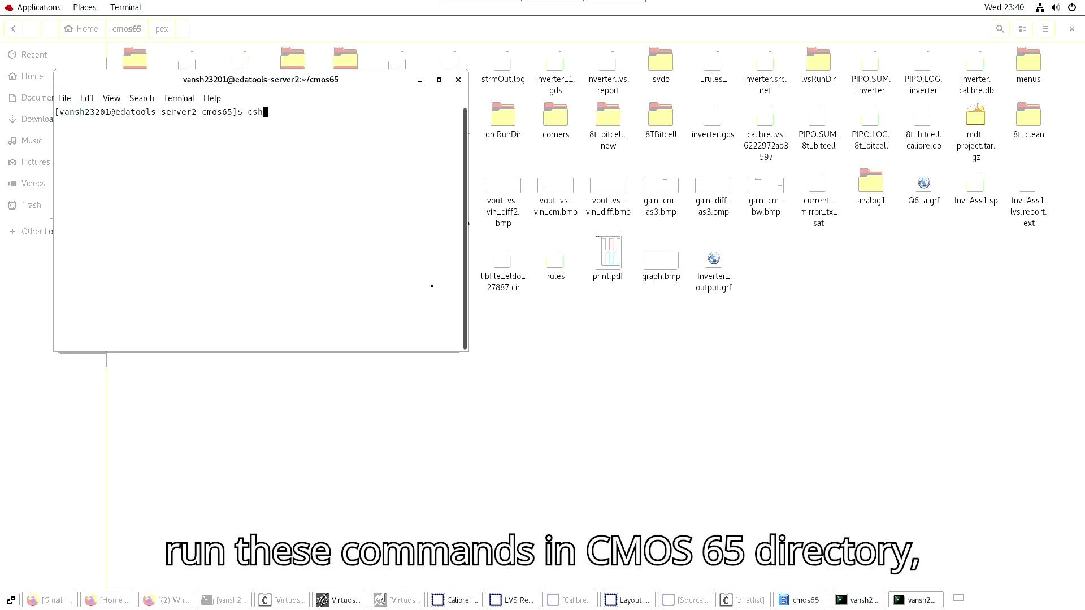
# Start csh, source .cshrc_cmos065, change into pex and run source run.csh.
pyautogui.press('Return')
pyautogui.write('source ./.cshrc_cmos065')
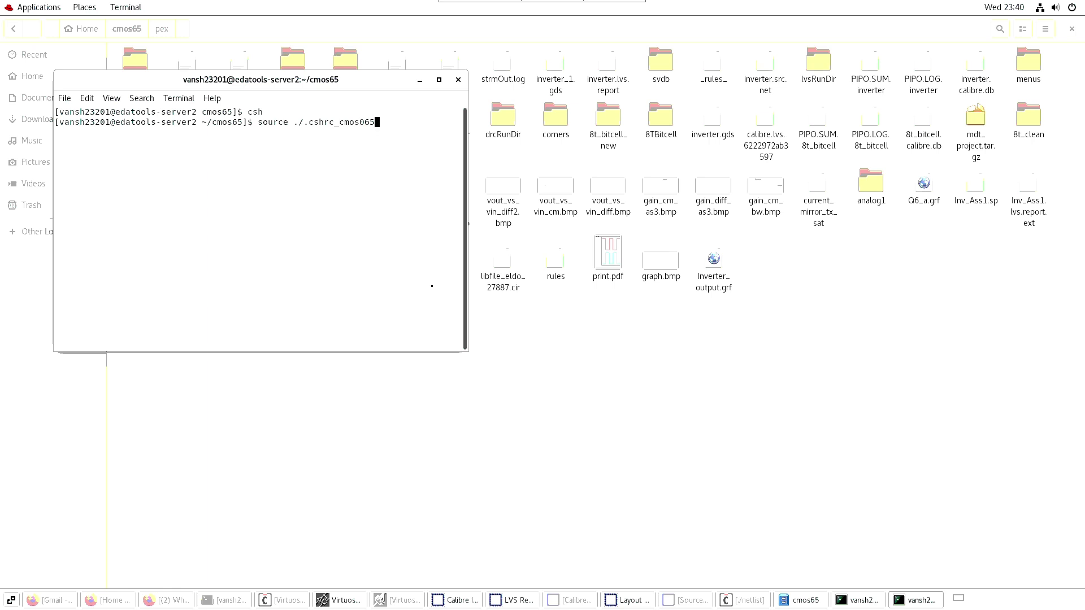
pyautogui.press('Return')
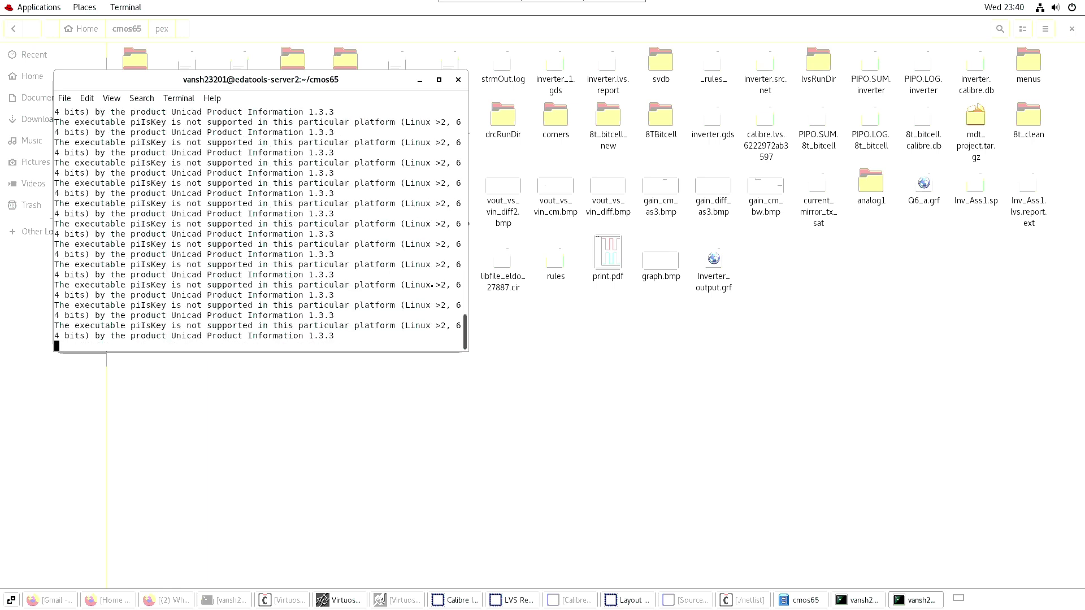
pyautogui.press('Up')
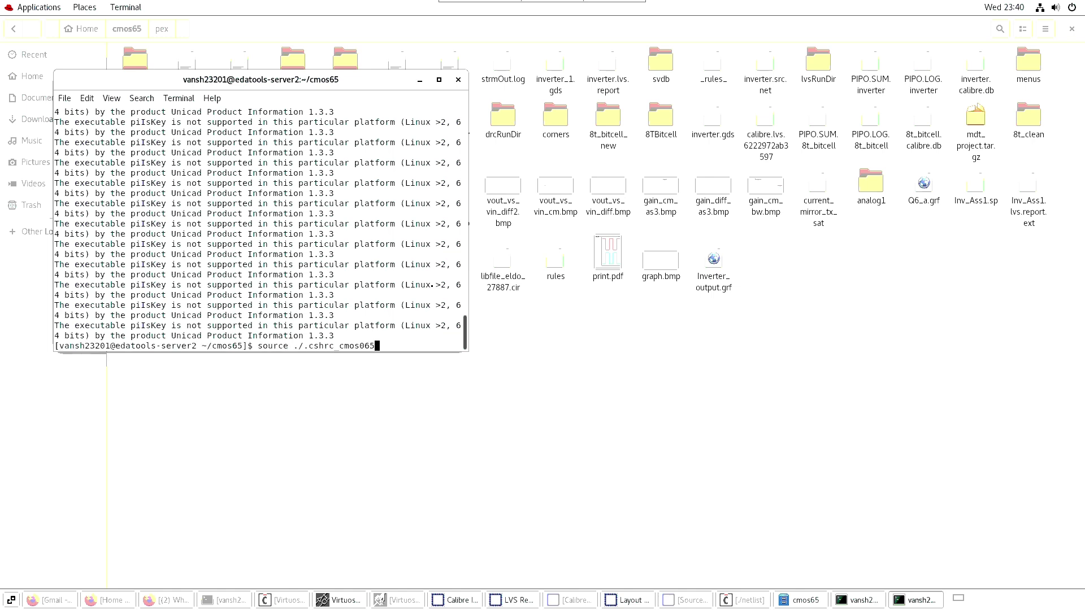
pyautogui.press('Up')
pyautogui.press('Up')
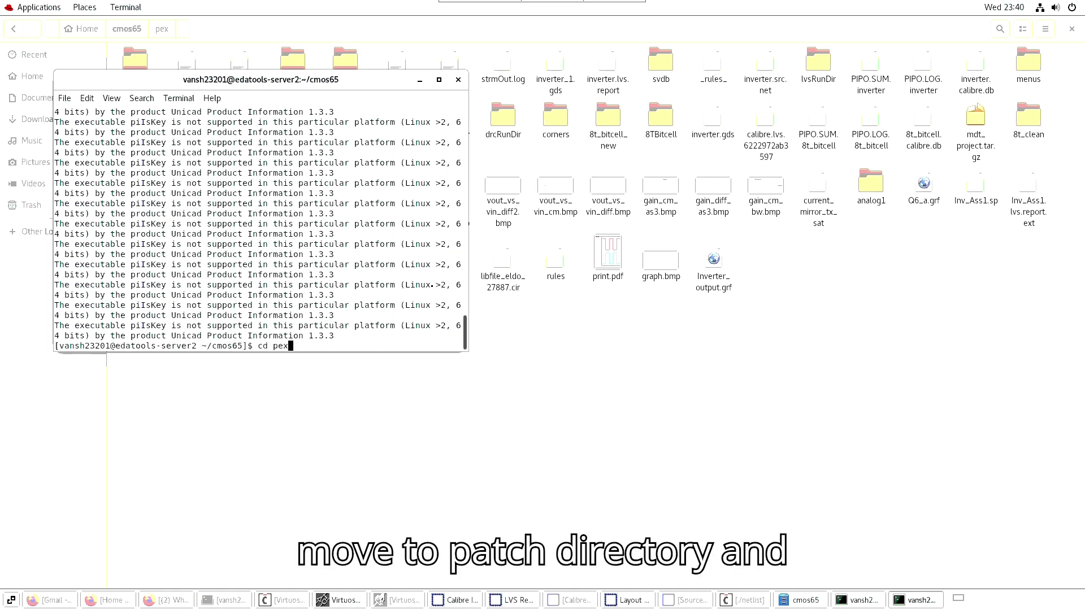
pyautogui.press('Return')
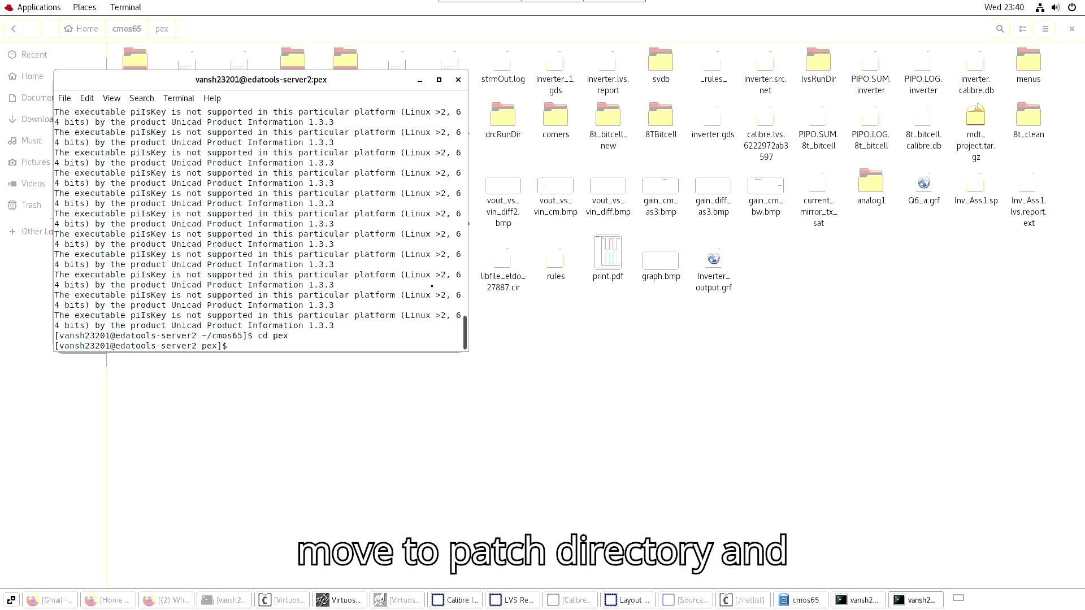
pyautogui.write('source ')
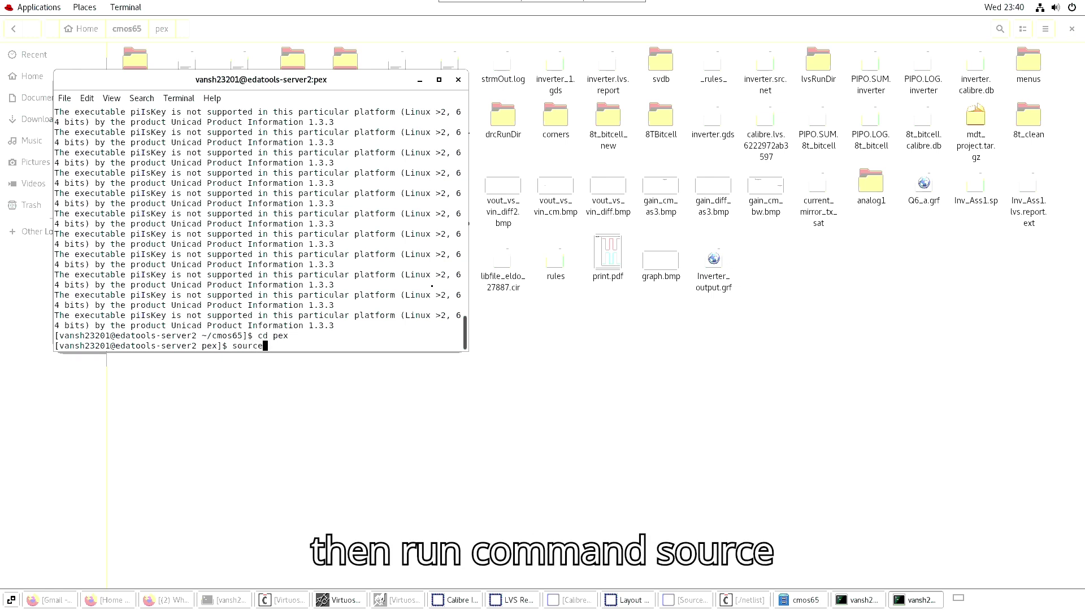
pyautogui.write('run.csh')
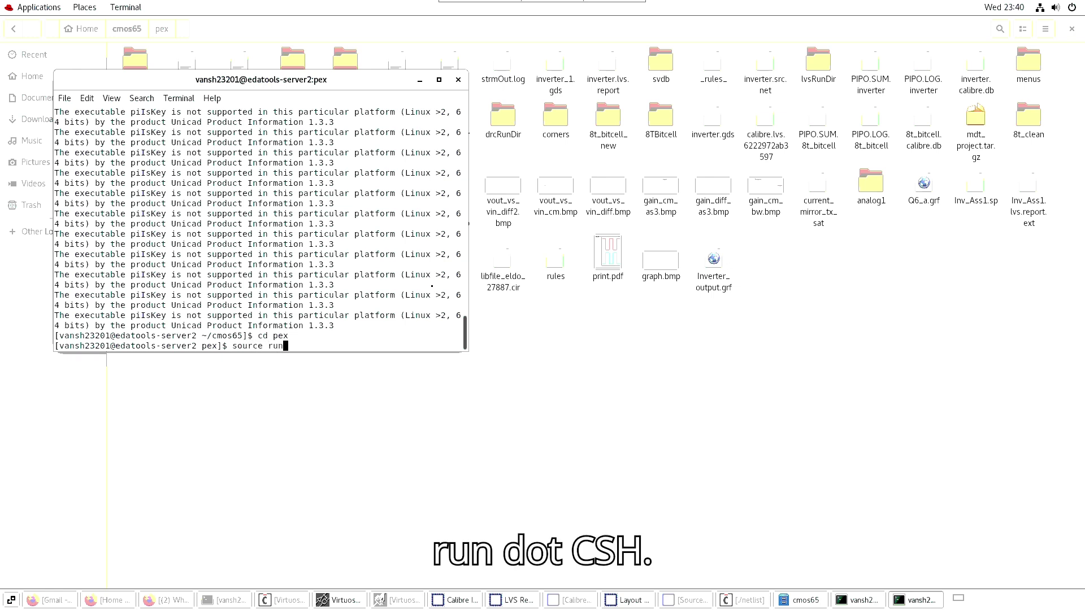
pyautogui.press('Return')
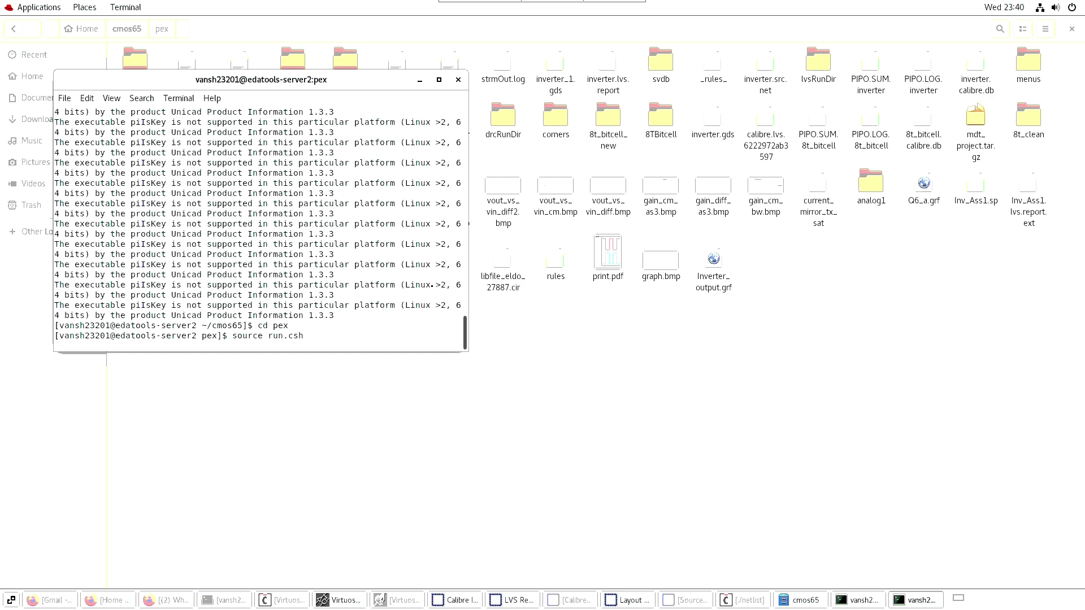
# Minimize the terminal and open the pex folder in Files.
pyautogui.click(419, 80)
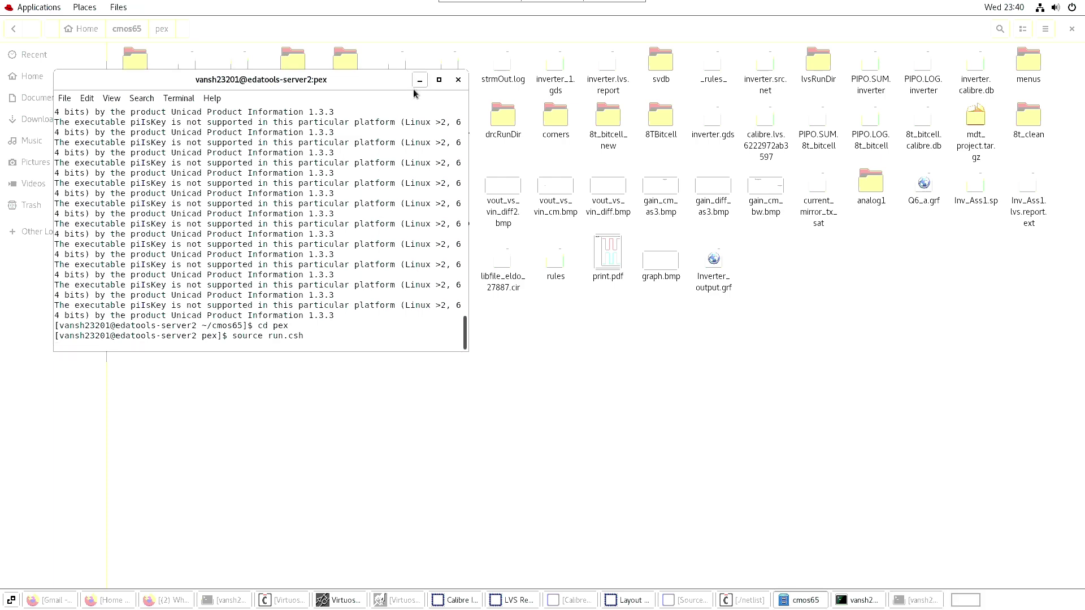
pyautogui.click(135, 66)
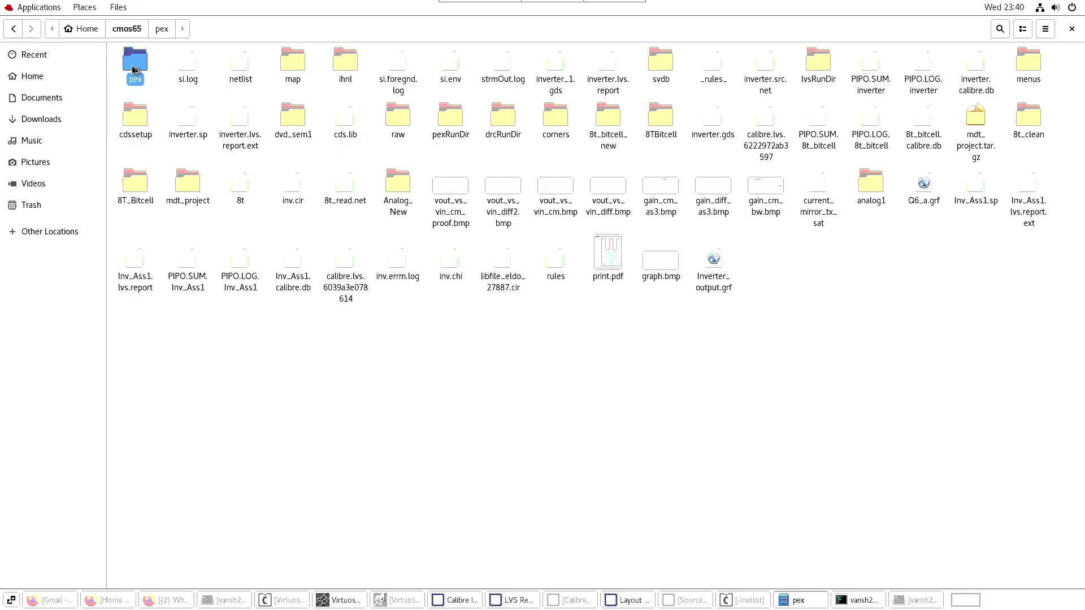
pyautogui.doubleClick(136, 70)
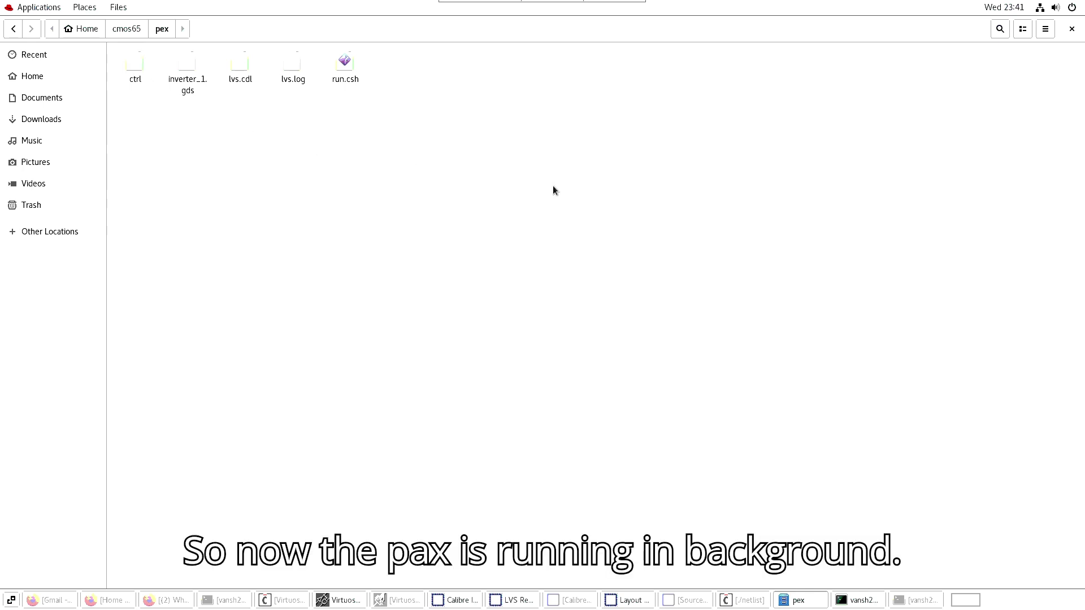
# Let run.csh finish in the terminal, then minimize it to view the pex folder.
pyautogui.click(916, 605)
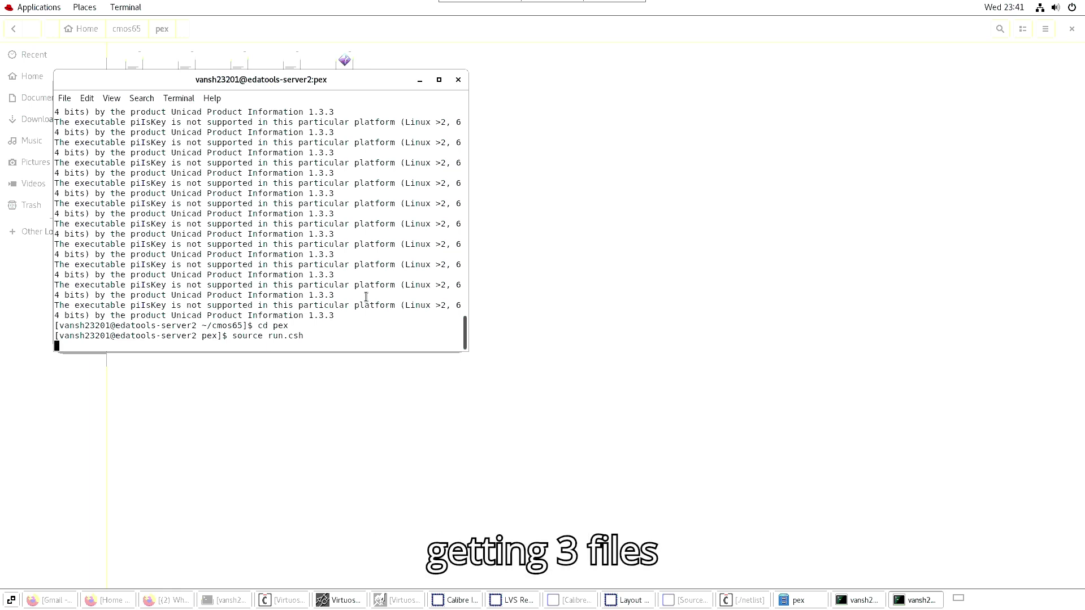
pyautogui.press('Return')
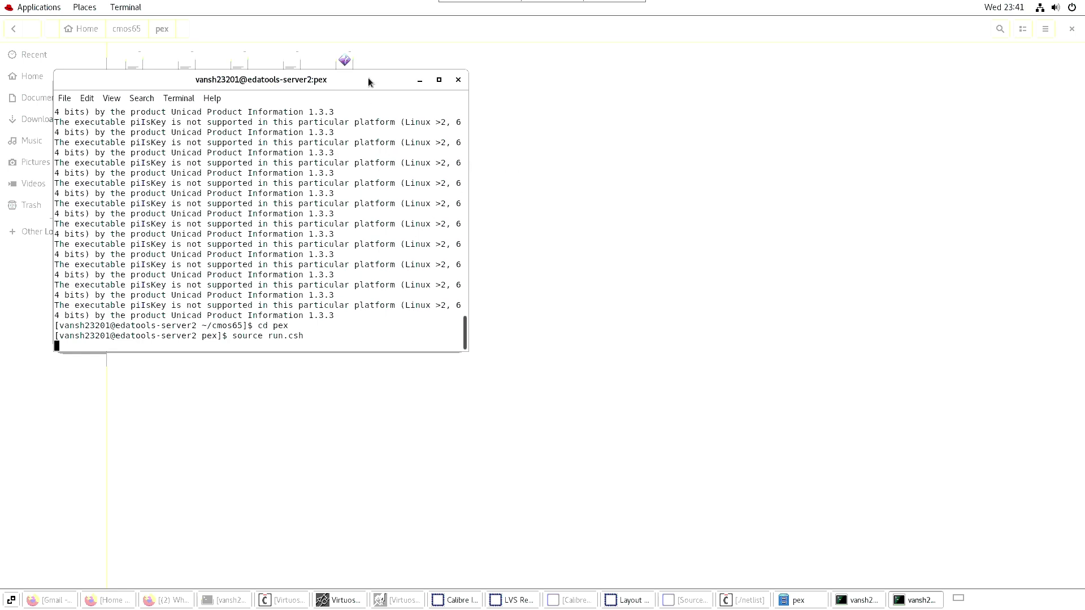
pyautogui.moveTo(368, 77)
pyautogui.mouseDown()
pyautogui.moveTo(501, 133)
pyautogui.moveTo(625, 112)
pyautogui.mouseUp()
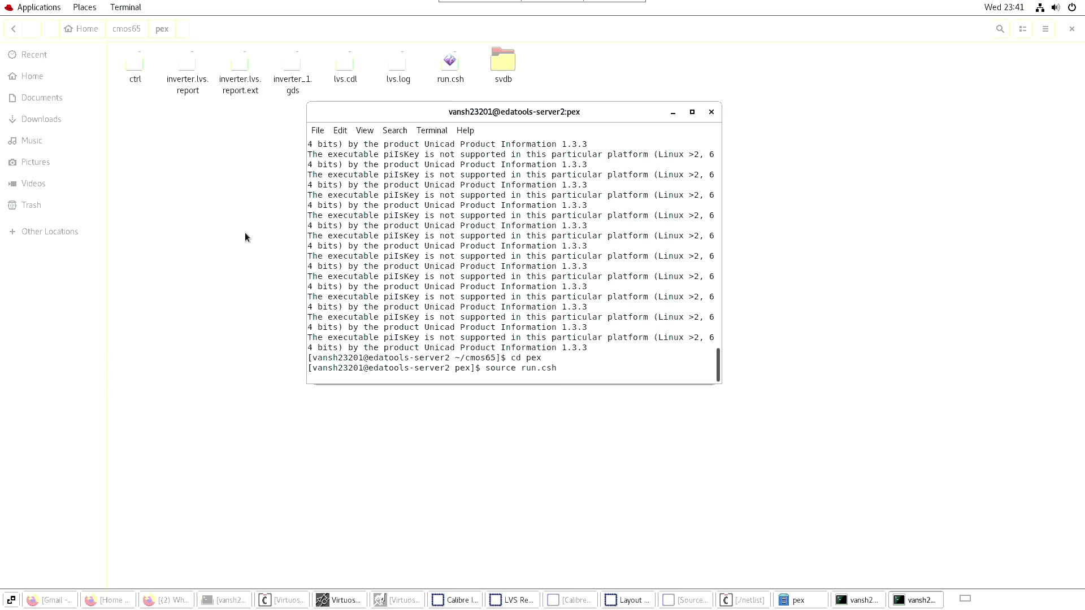
pyautogui.press('Return')
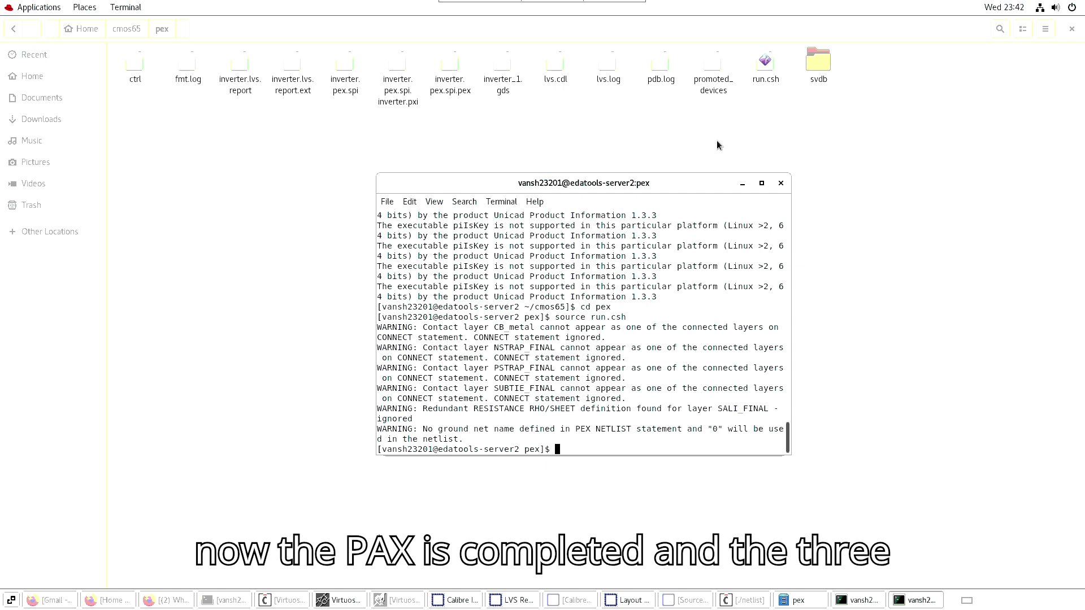
pyautogui.click(742, 184)
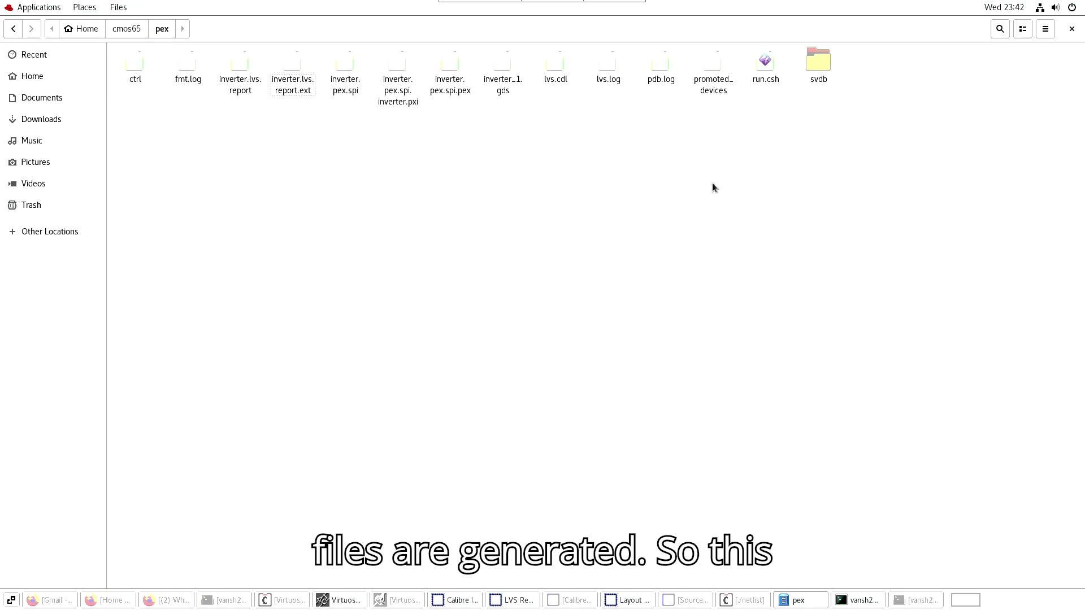
# Verify inverter.pex.spi includes the .pex and .pxi files, then select both files.
pyautogui.doubleClick(361, 91)
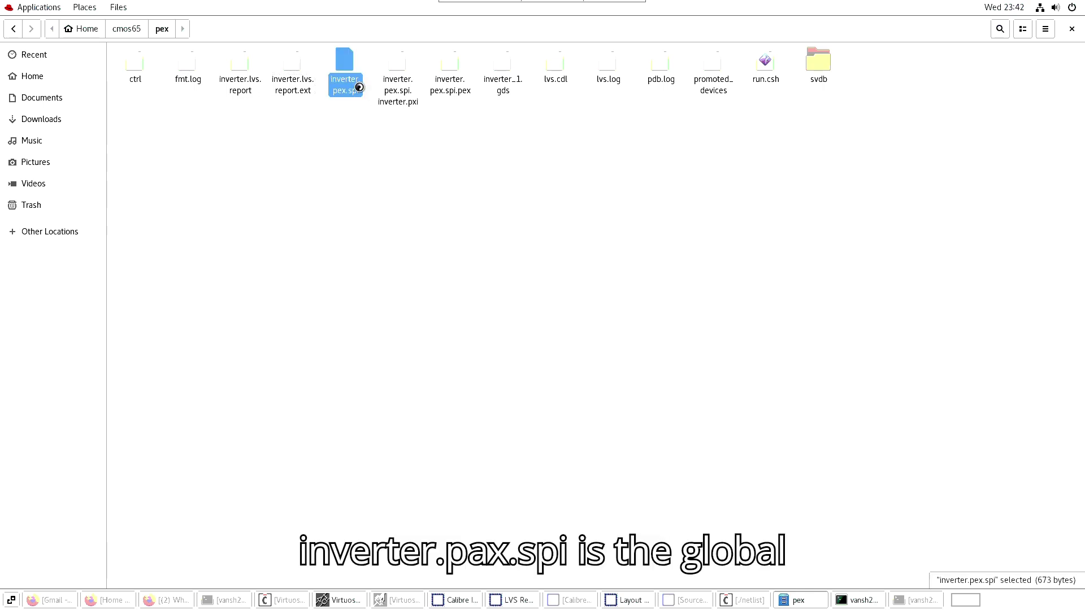
pyautogui.click(242, 246)
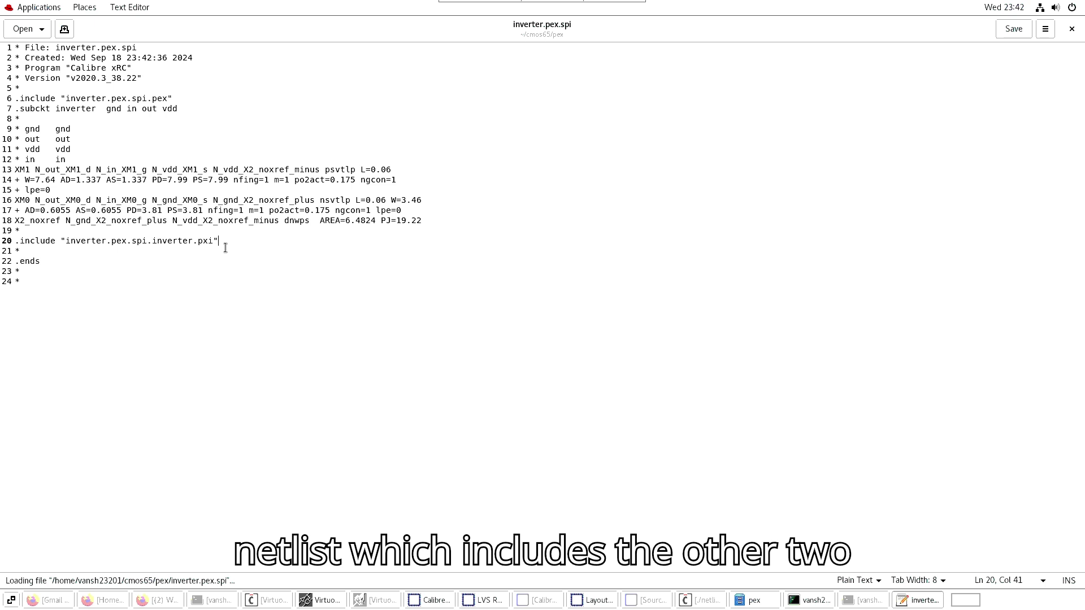
pyautogui.click(197, 99)
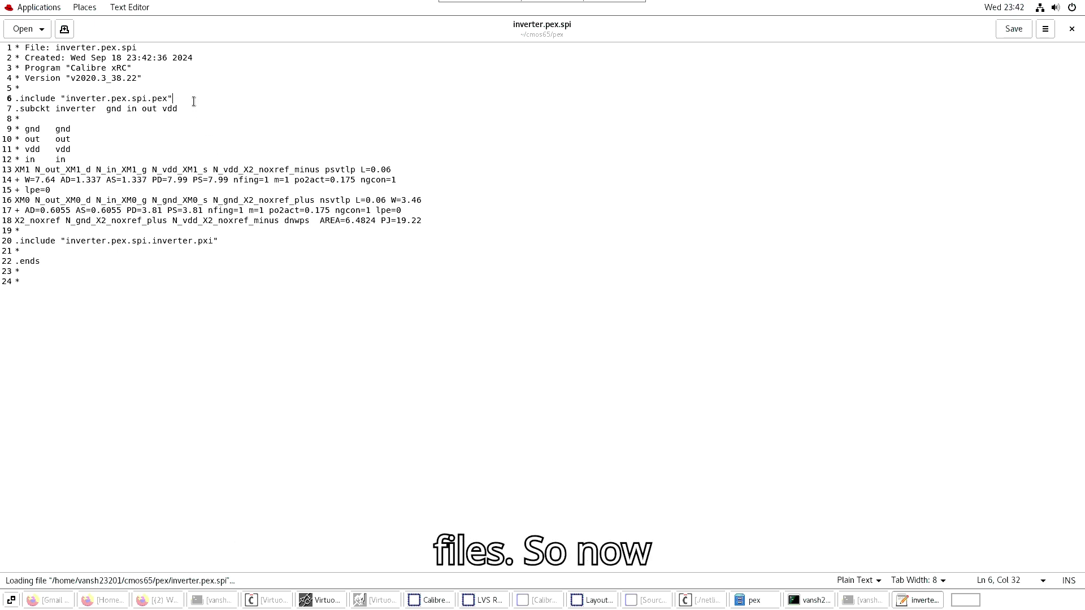
pyautogui.click(1073, 29)
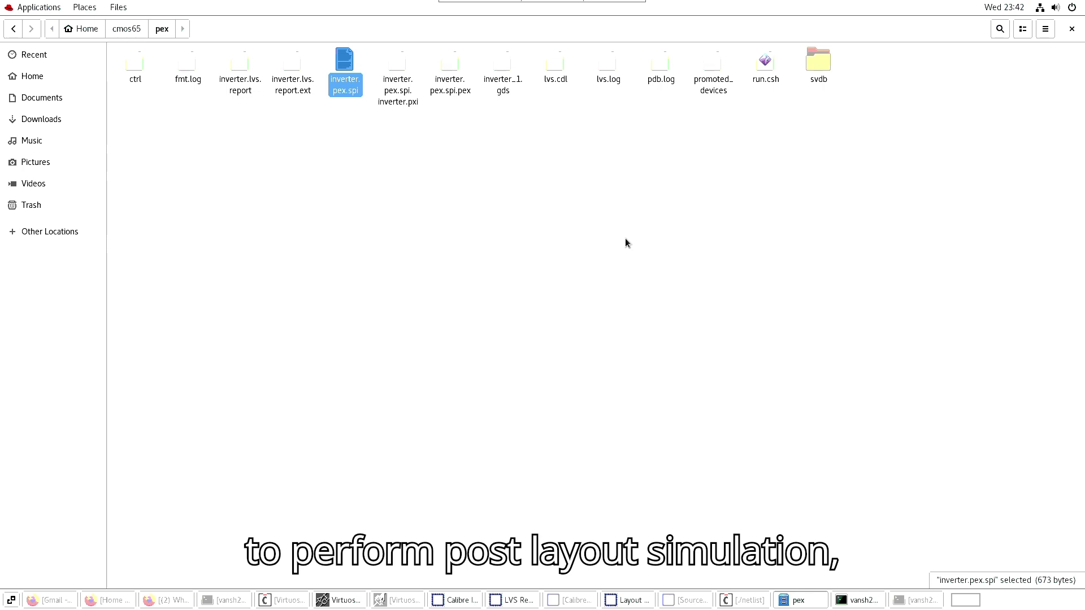
pyautogui.keyDown('ctrl'); pyautogui.click(396, 81); pyautogui.keyUp('ctrl')
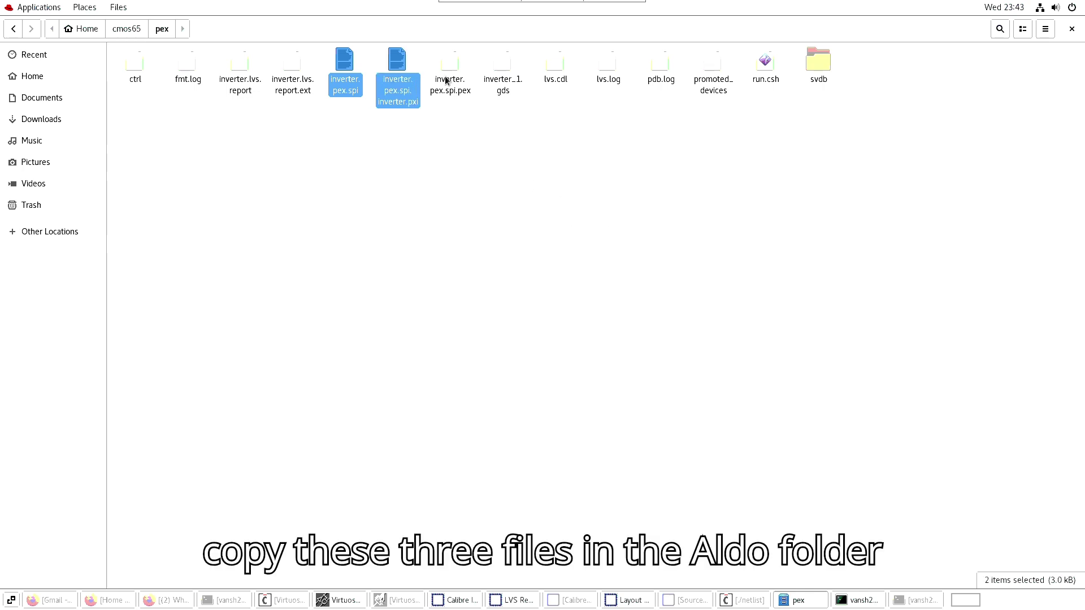
pyautogui.keyDown('ctrl'); pyautogui.click(448, 82); pyautogui.keyUp('ctrl')
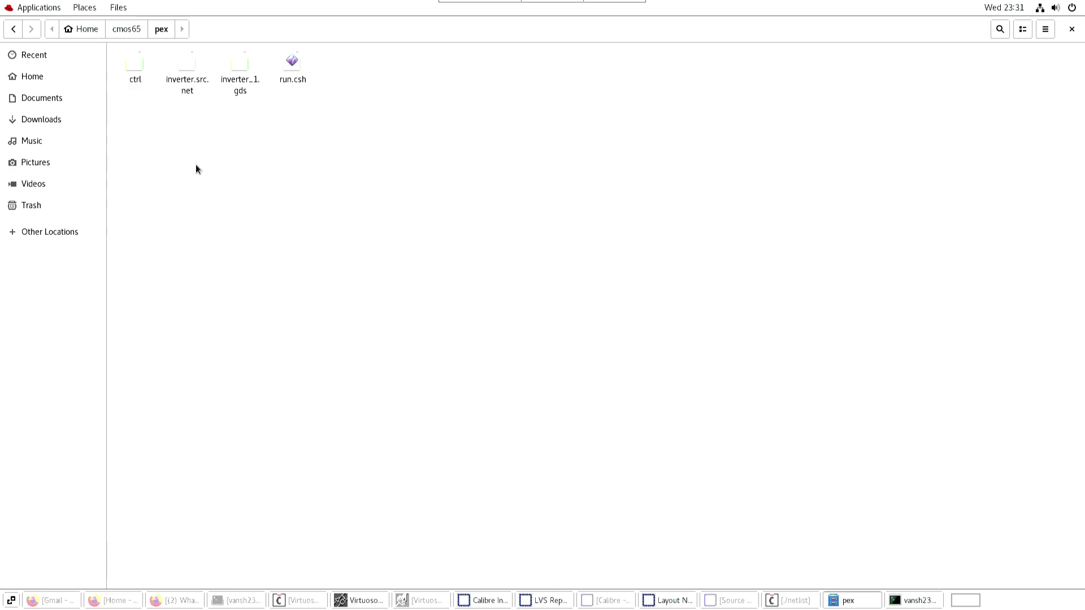
pyautogui.scroll(1, 808, 159)
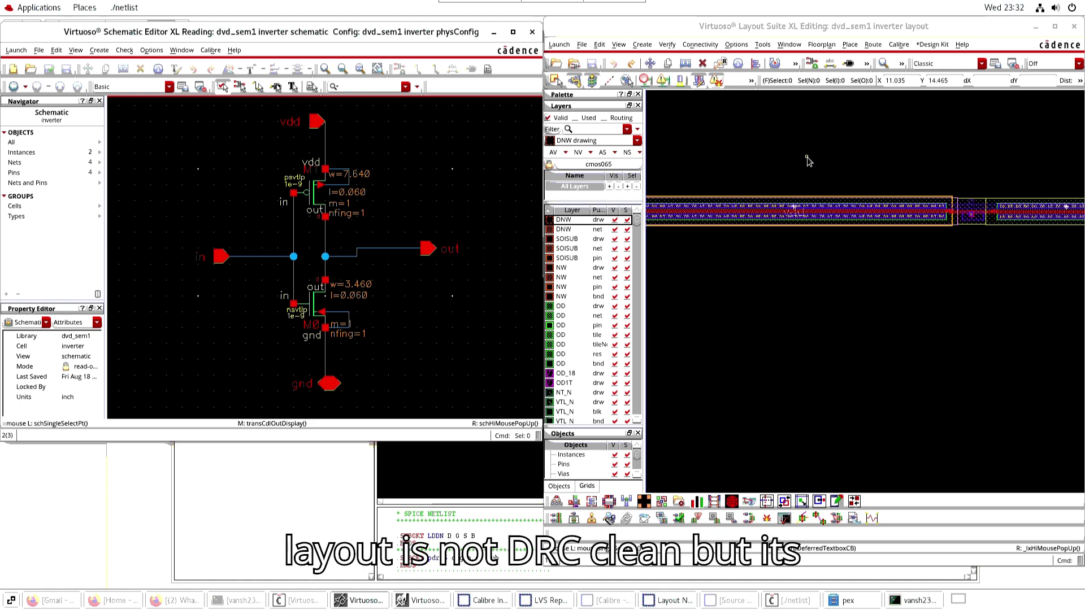
pyautogui.scroll(1, 808, 159)
pyautogui.scroll(-1, 807, 160)
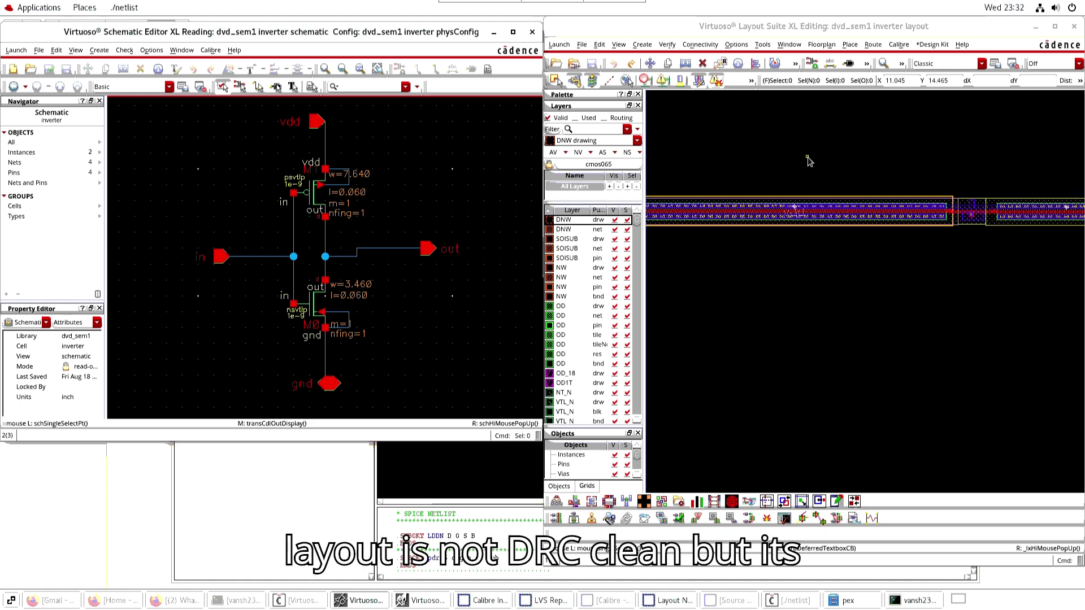
pyautogui.scroll(-1, 808, 160)
pyautogui.scroll(-1, 808, 159)
pyautogui.scroll(2, 806, 150)
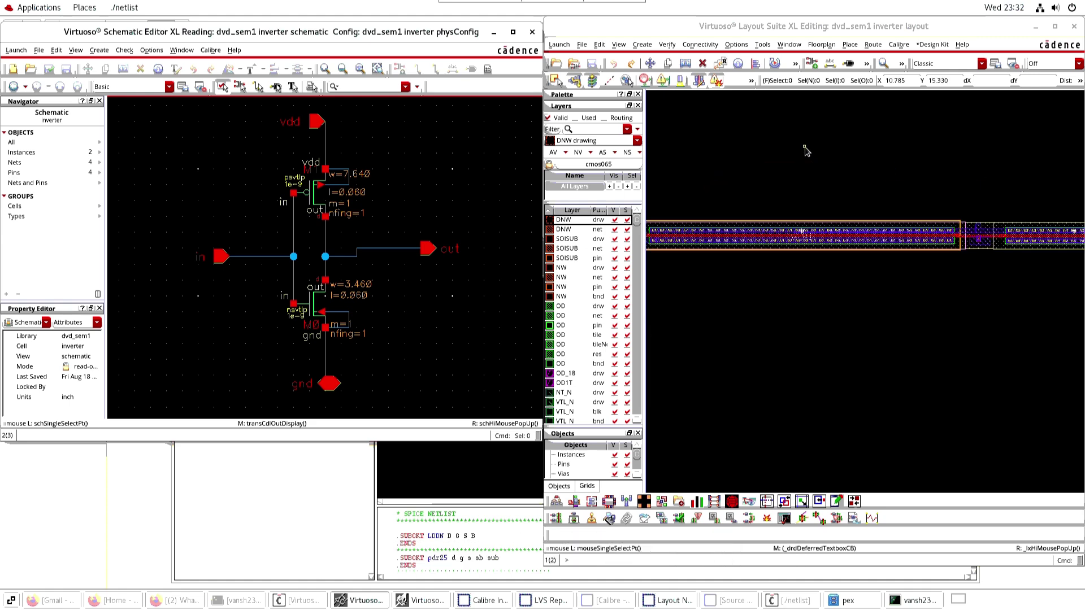
pyautogui.scroll(1, 805, 150)
pyautogui.scroll(-1, 806, 150)
pyautogui.scroll(1, 805, 149)
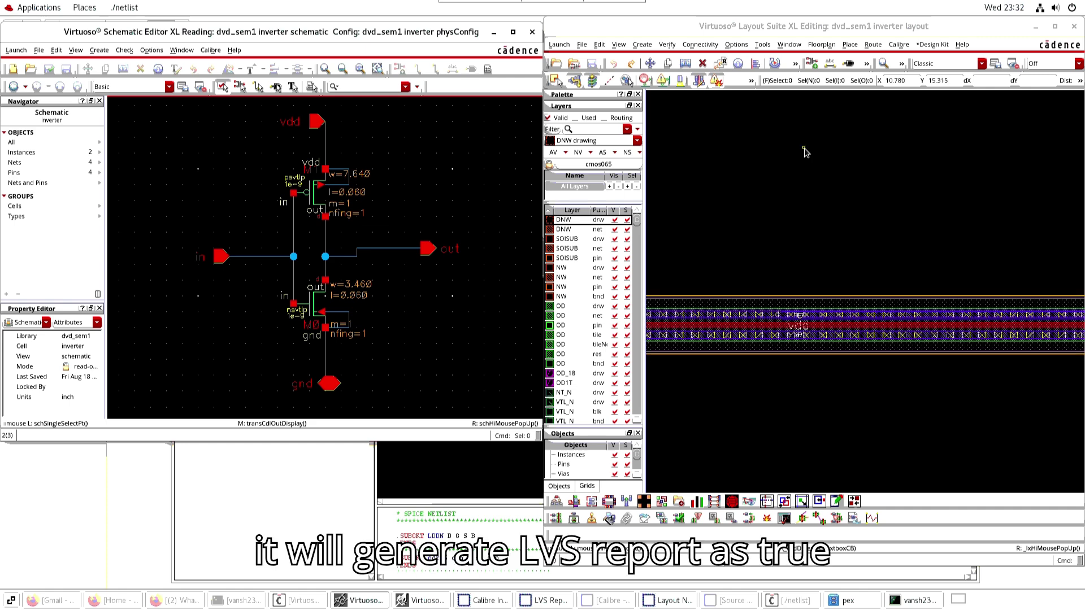
pyautogui.scroll(-1, 805, 152)
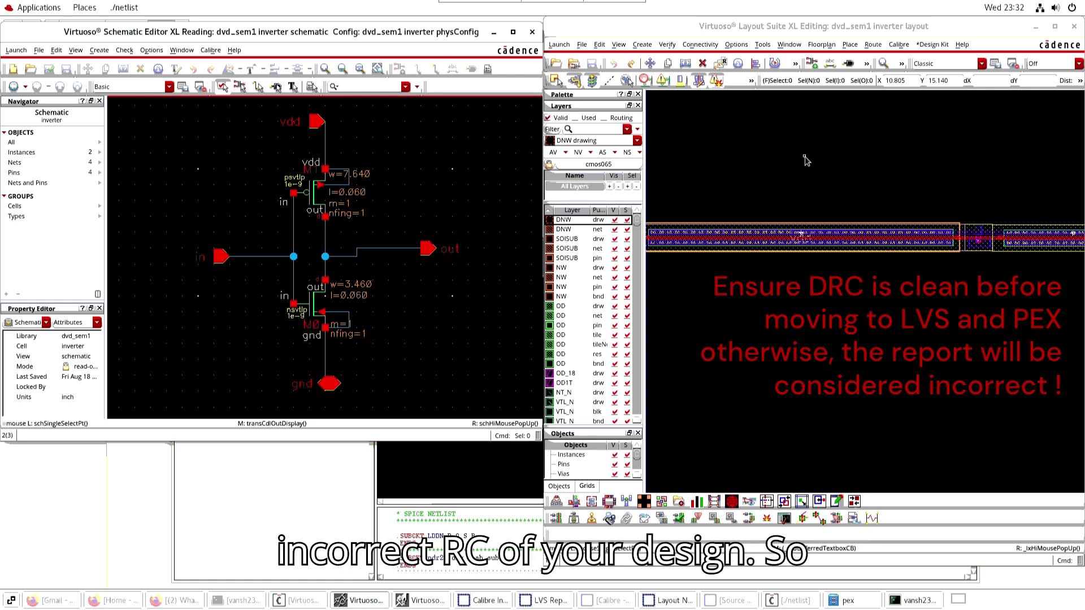
# Raise the Layout Netlist inverter.sp window showing the in, out, vdd and gnd pins.
pyautogui.click(805, 161)
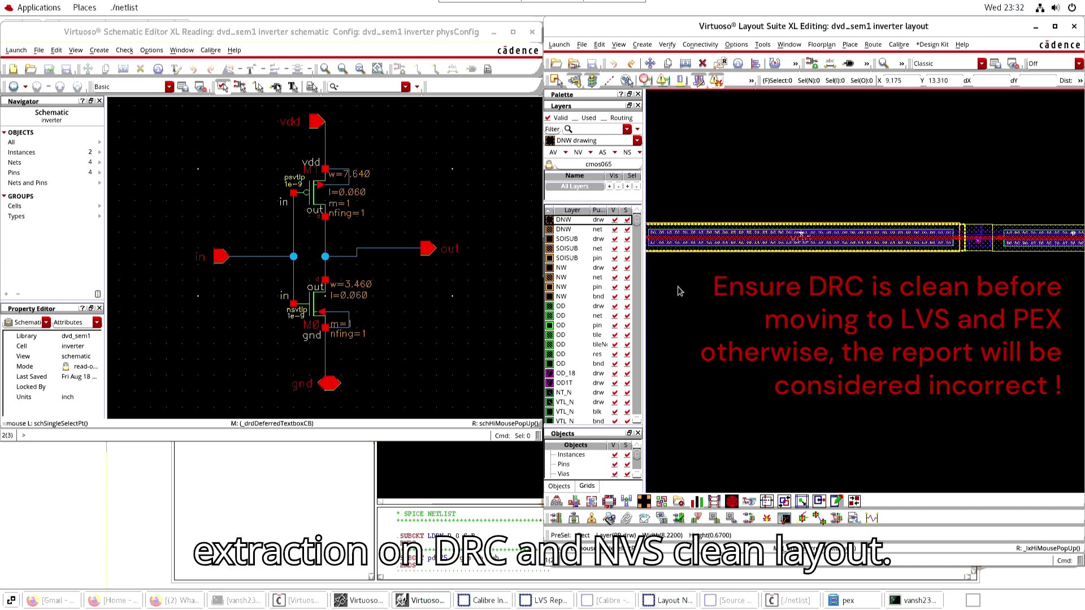
pyautogui.click(675, 600)
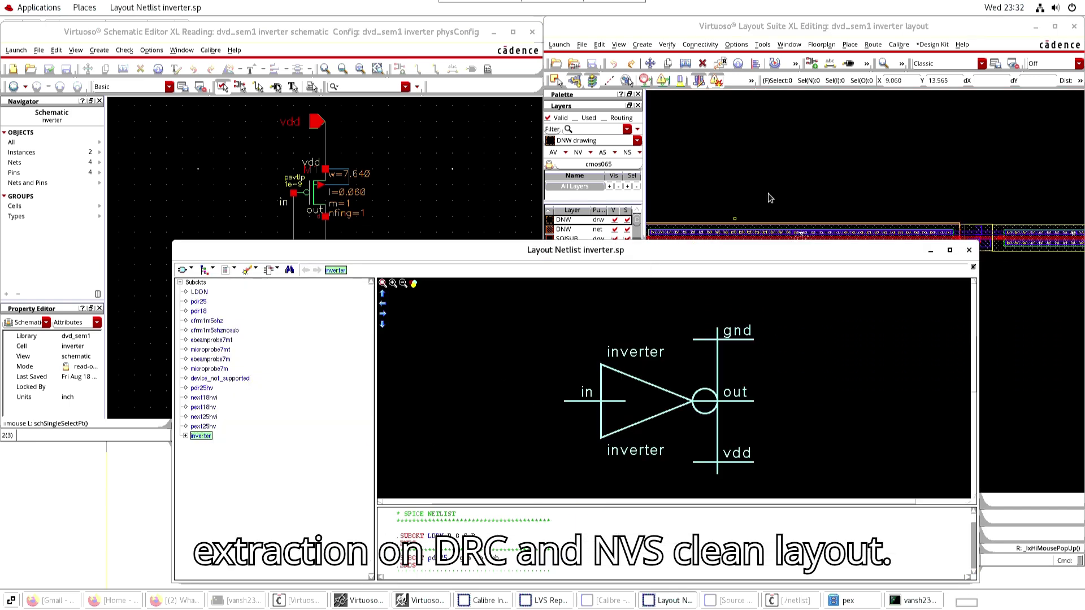